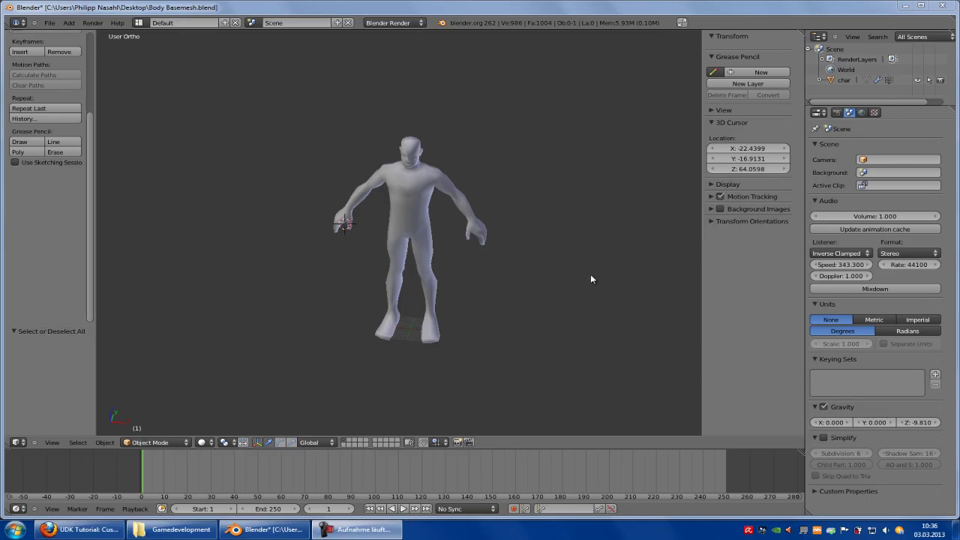
Append the Armature object from UT3SimpleRig.blend on the Desktop into the character scene.
middle_drag(591, 279, 513, 258)
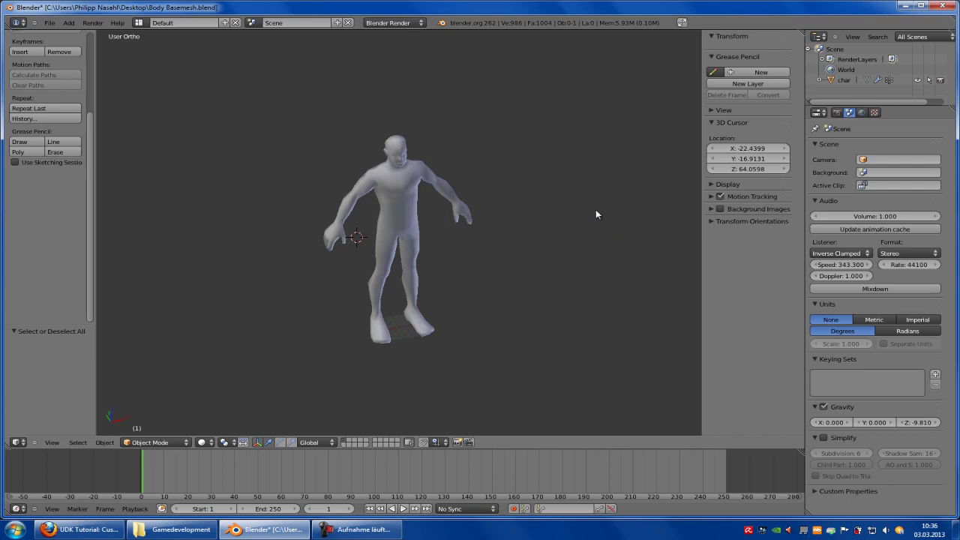
middle_drag(598, 212, 568, 206)
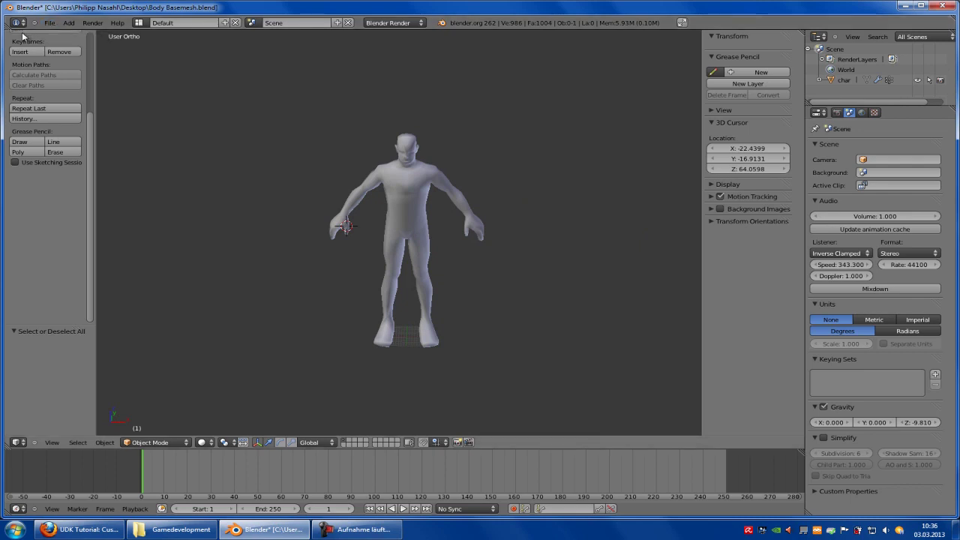
click(50, 22)
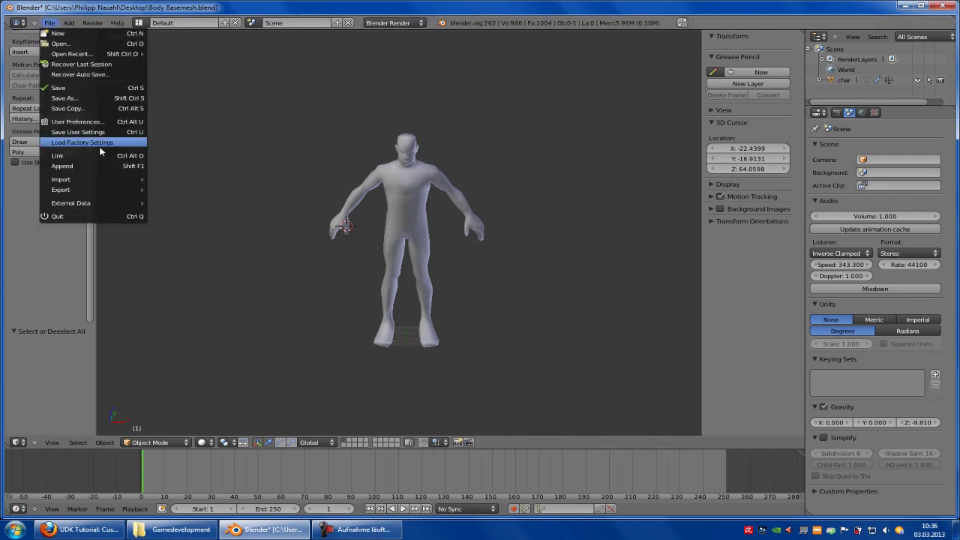
click(78, 166)
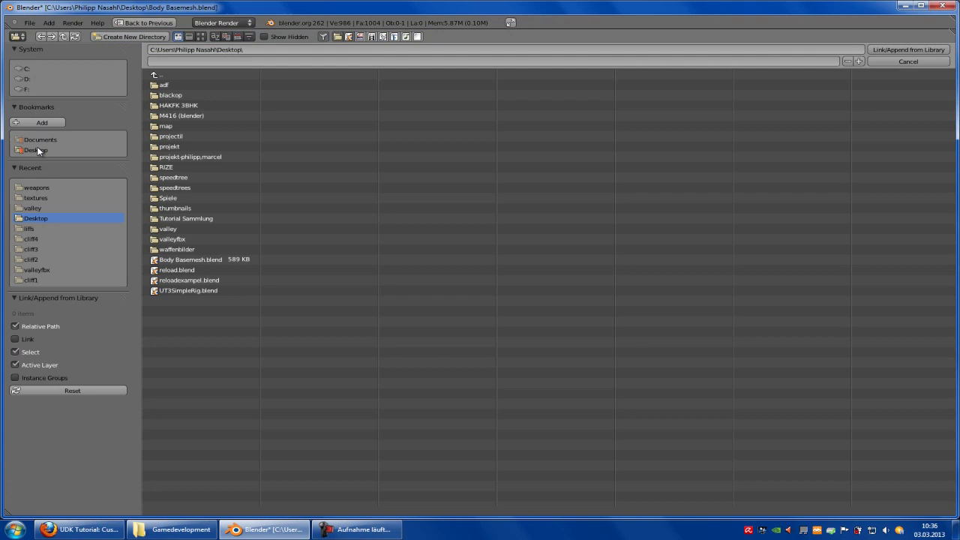
double_click(187, 290)
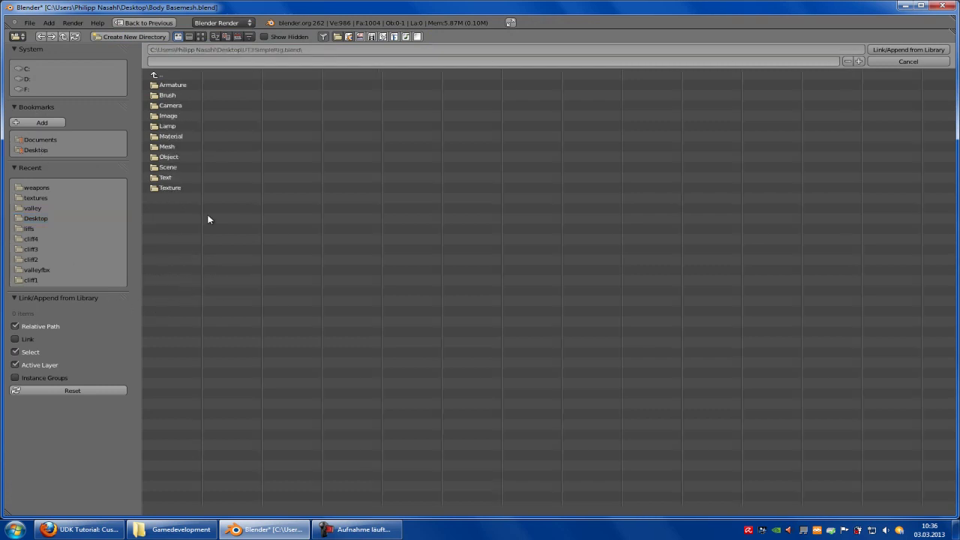
double_click(169, 157)
double_click(180, 86)
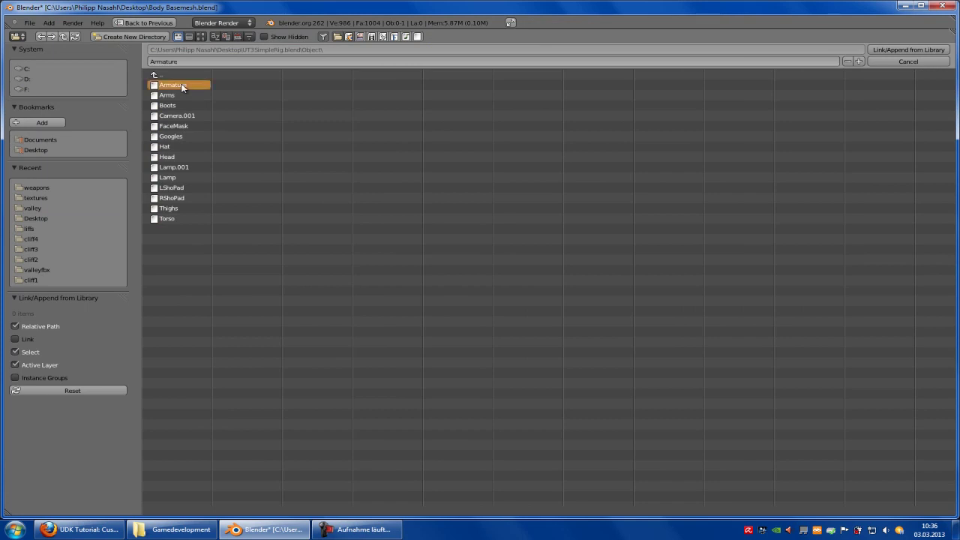
scroll(551, 232, up, 2)
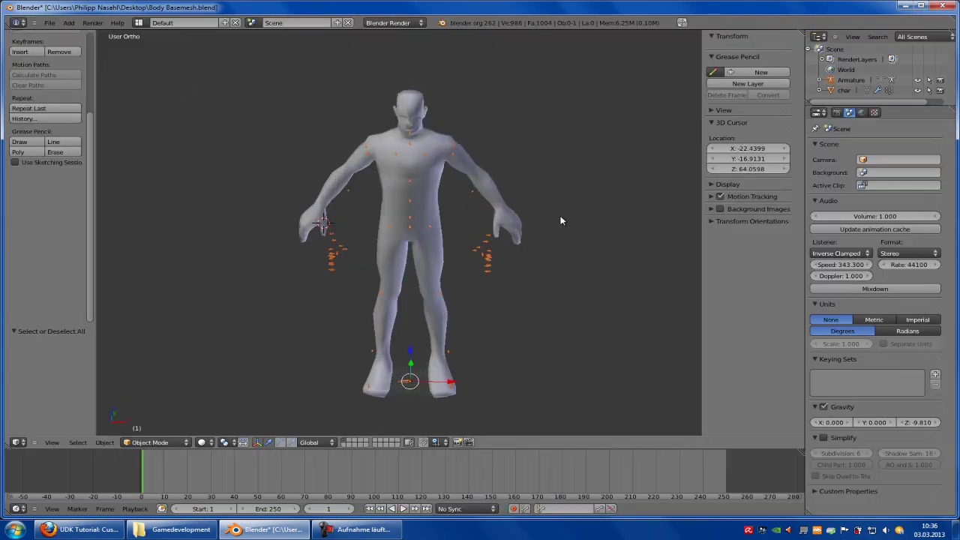
scroll(561, 221, up, 1)
Clear the selection, make the Armature the active object and enter Edit Mode on it.
key(a)
middle_drag(577, 195, 565, 212)
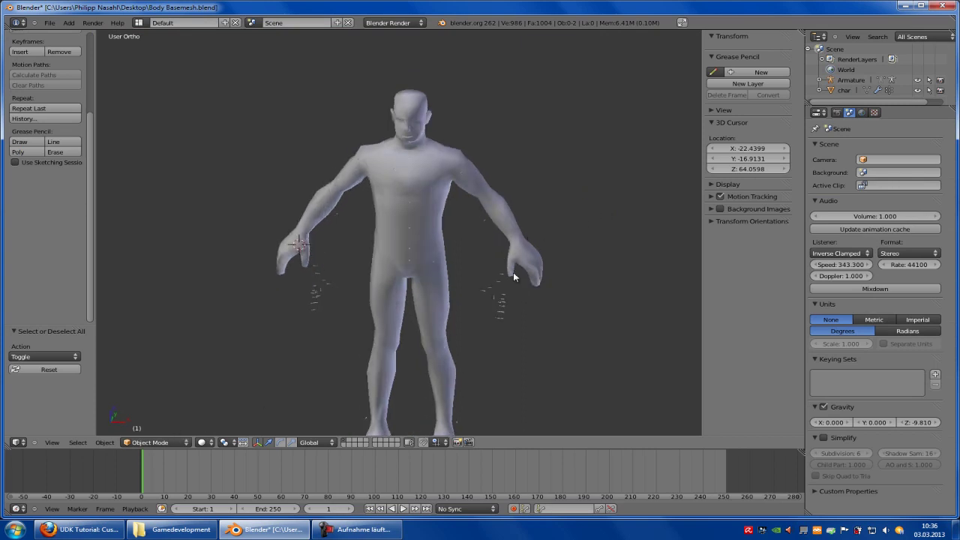
click(846, 82)
click(173, 442)
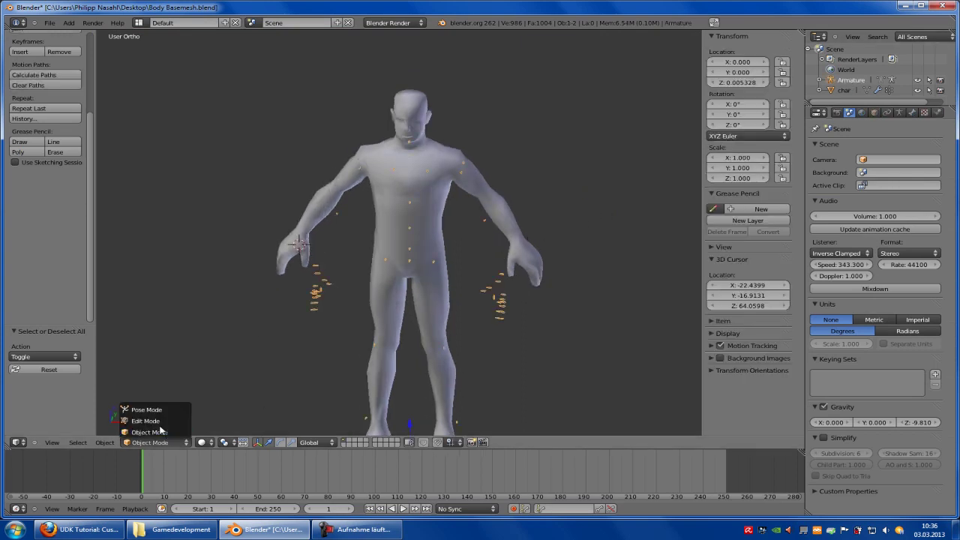
click(172, 414)
Move the armature's two elbow joints outward so they sit inside the mesh's arms.
key(a)
key(b)
drag(502, 215, 460, 250)
middle_drag(562, 215, 528, 210)
key(g)
click(540, 221)
key(a)
key(g)
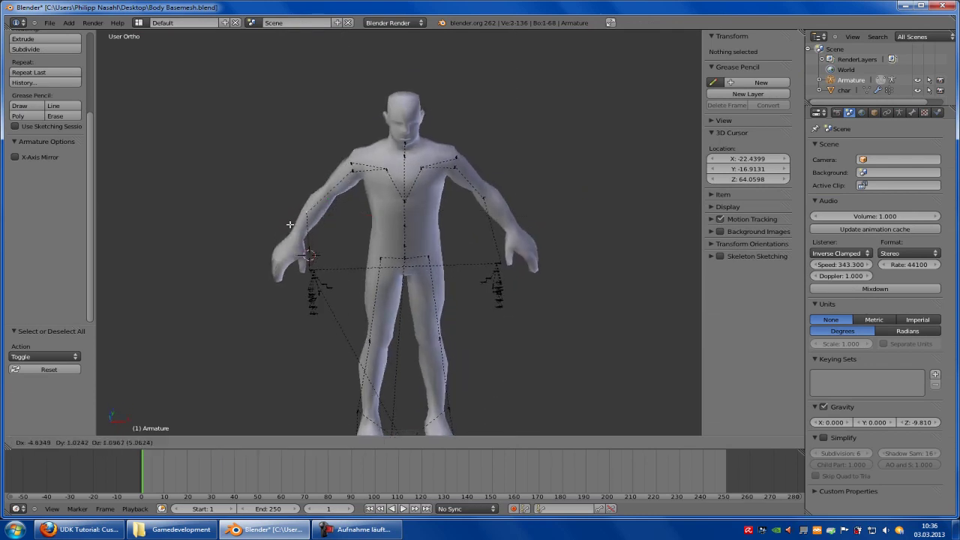
click(298, 223)
Move all bones of the character's right hand together up and outward into the right hand mesh.
key(a)
key(b)
drag(350, 253, 246, 354)
key(g)
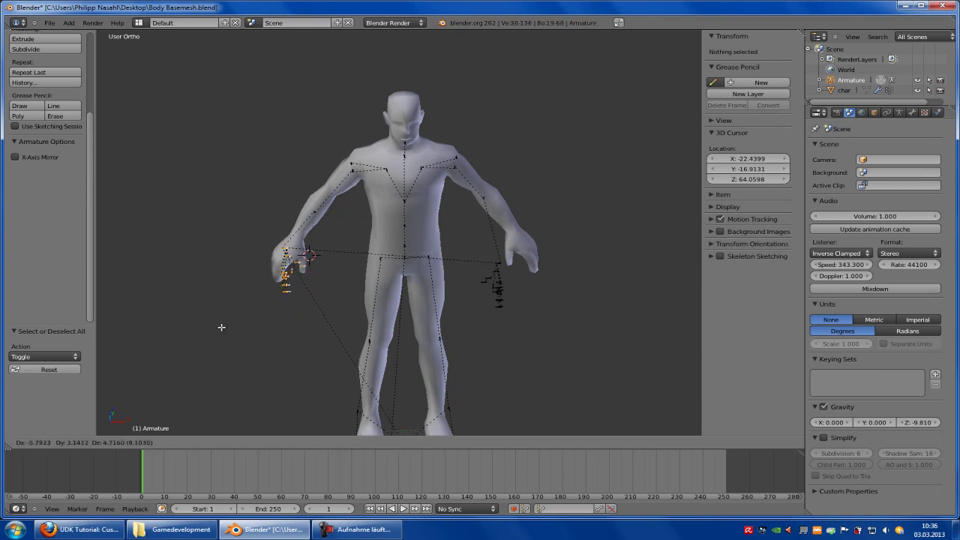
click(221, 327)
key(a)
Move all bones of the character's left hand together into the left hand mesh.
middle_drag(221, 327, 182, 312)
key(b)
drag(521, 270, 460, 344)
key(g)
click(492, 318)
key(a)
Reposition the armature's left ankle joint within the left foot of the mesh.
middle_drag(492, 319, 453, 319)
shift+middle_drag(460, 360, 479, 243)
key(b)
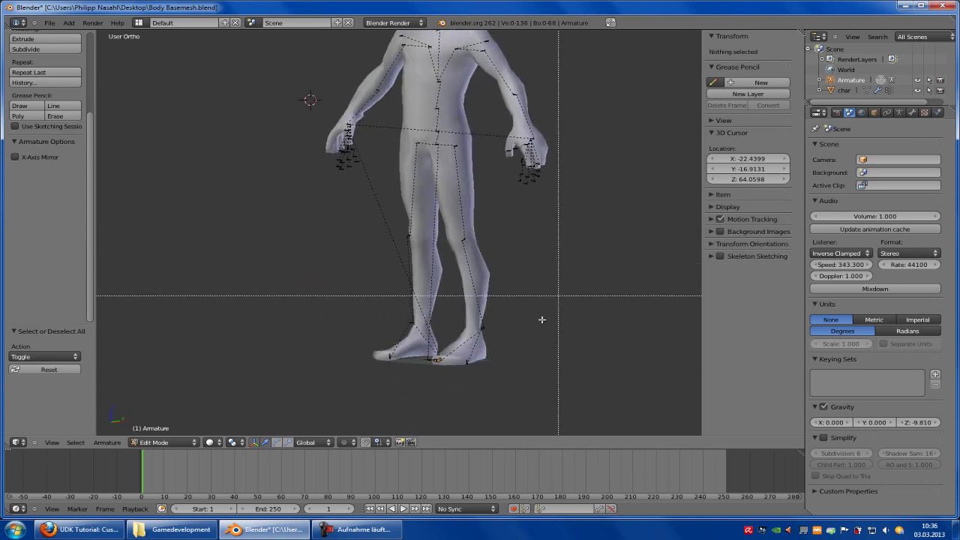
drag(496, 372, 450, 351)
middle_drag(444, 360, 480, 409)
drag(504, 346, 487, 356)
key(a)
key(b)
drag(489, 296, 449, 321)
key(g)
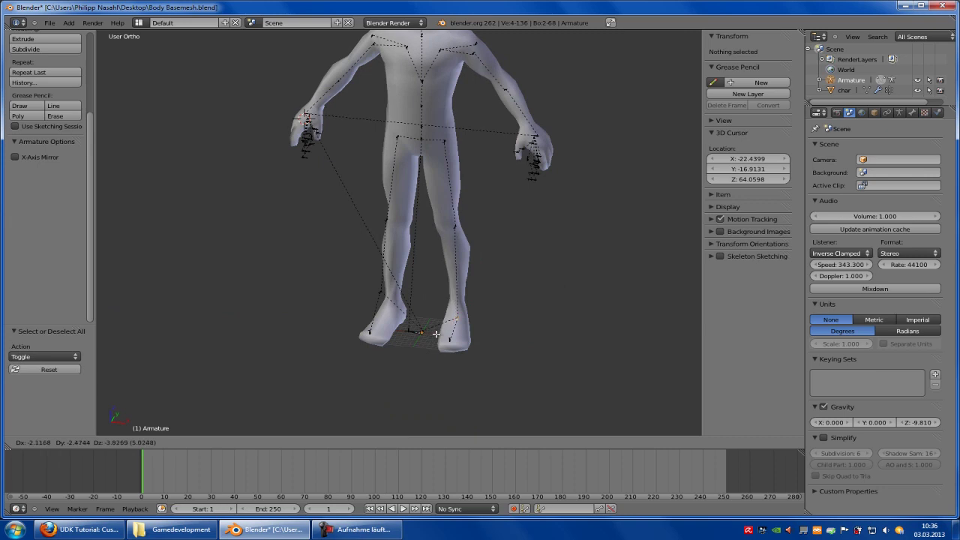
click(437, 334)
Try to move the right foot's toe joint inward within the foot, and undo the move.
middle_drag(436, 334, 455, 343)
key(a)
key(b)
drag(383, 312, 345, 343)
key(g)
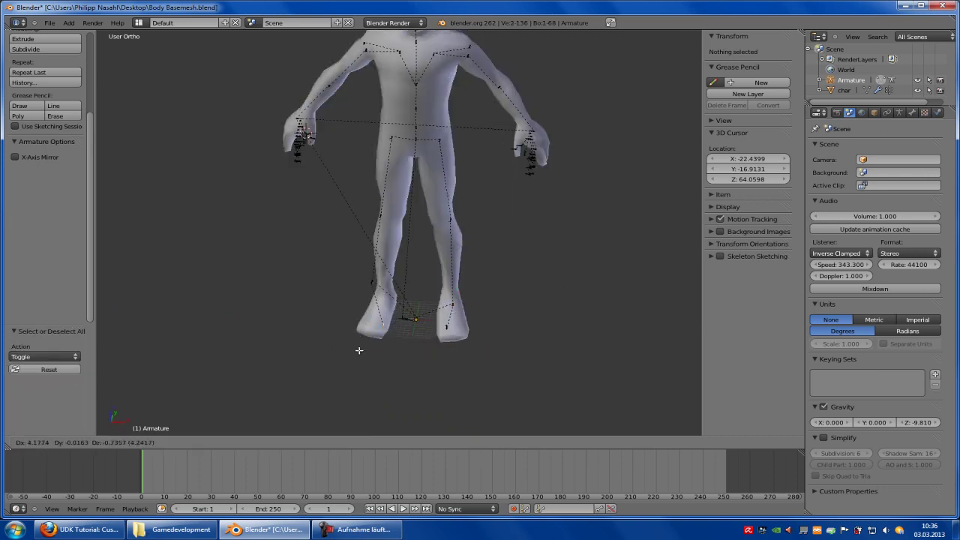
click(371, 309)
key(ctrl+z)
Move the right foot's toe joint forward toward the tip of the foot mesh in a side-on view.
middle_drag(570, 306, 475, 300)
right_click(417, 340)
key(g)
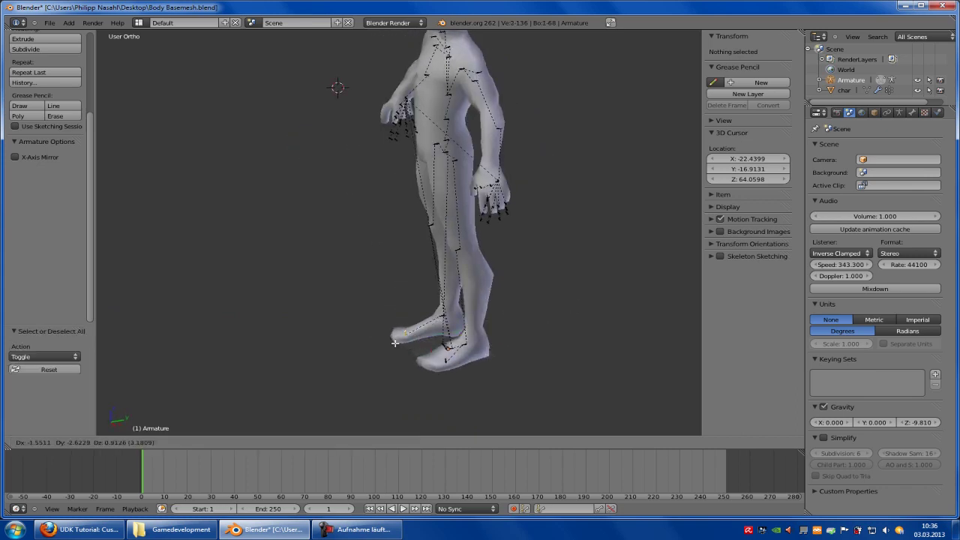
click(413, 340)
key(a)
Move the left foot's toe joint forward toward the tip of the foot mesh.
middle_drag(413, 340, 482, 346)
key(b)
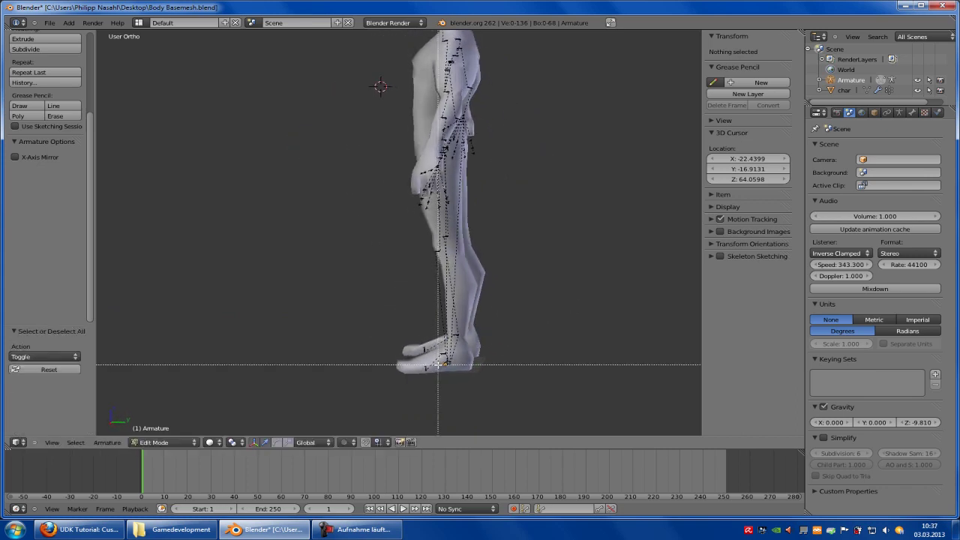
drag(435, 364, 413, 376)
key(g)
click(403, 373)
key(a)
Return to Object Mode and parent the char mesh to the Armature with automatic weights.
middle_drag(392, 372, 450, 353)
click(160, 443)
click(166, 432)
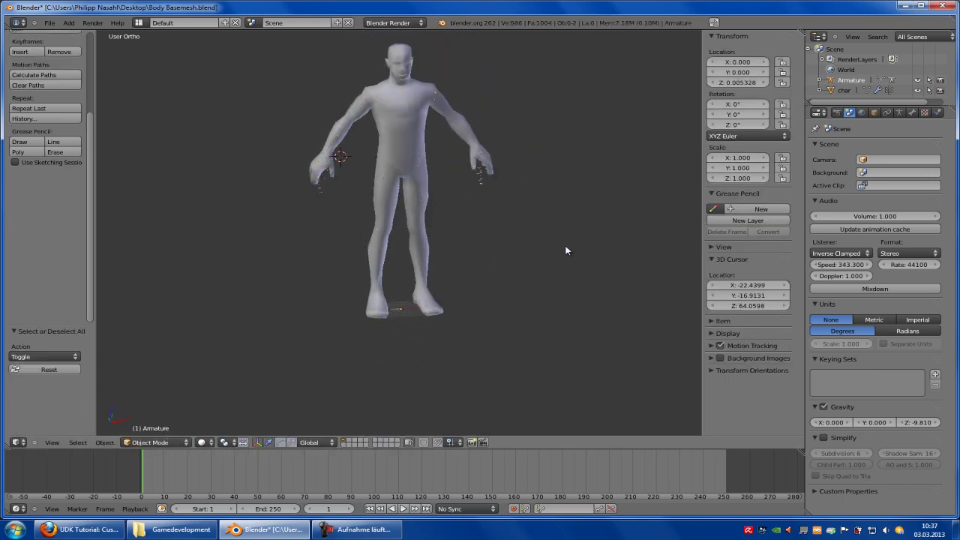
right_click(418, 246)
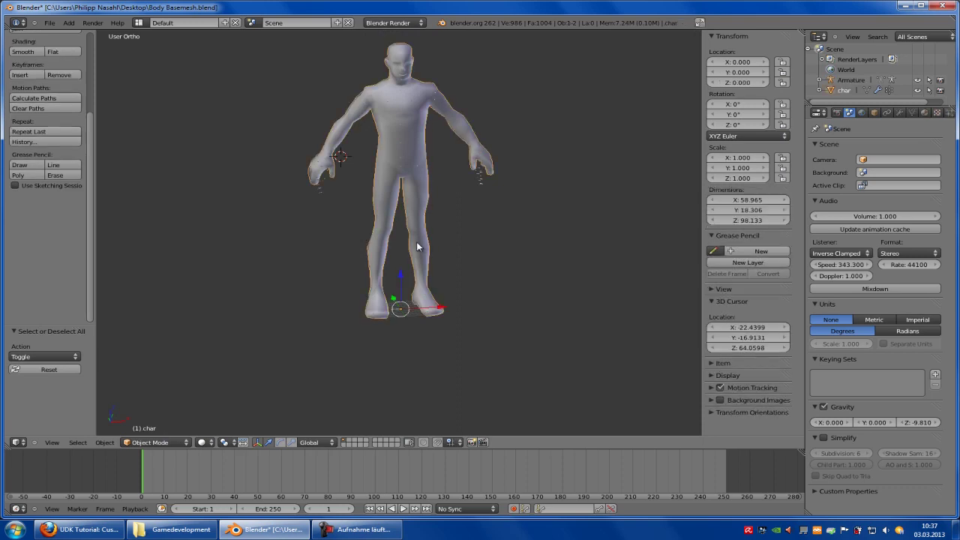
shift+right_click(481, 181)
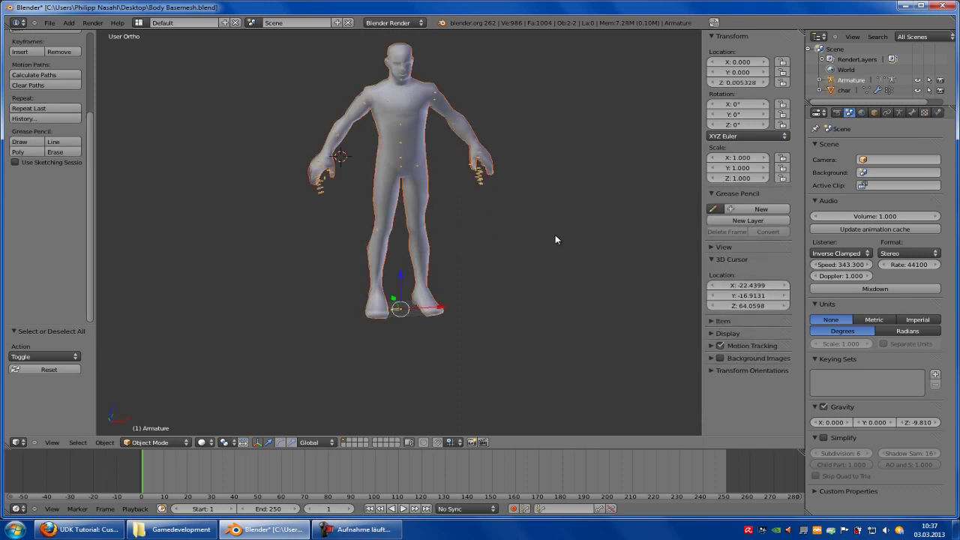
key(ctrl+p)
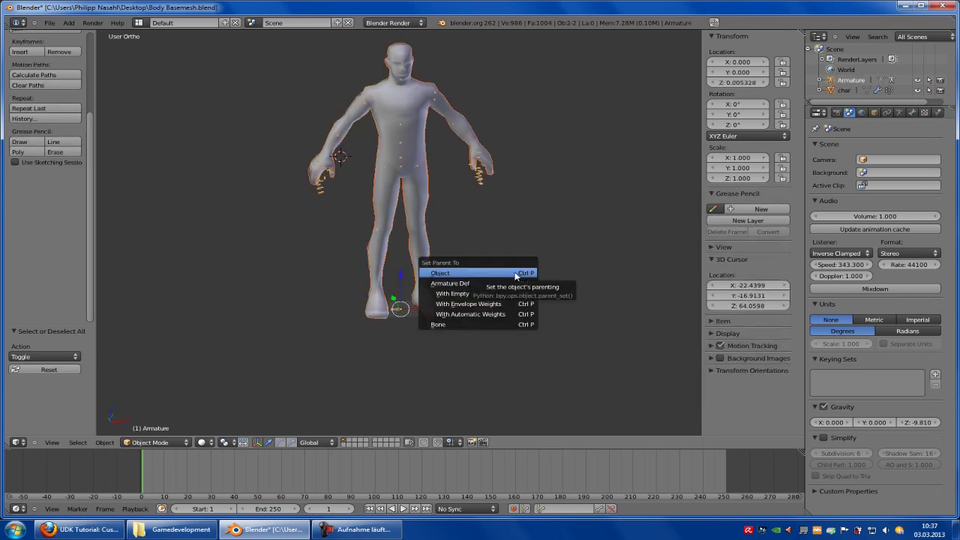
click(498, 313)
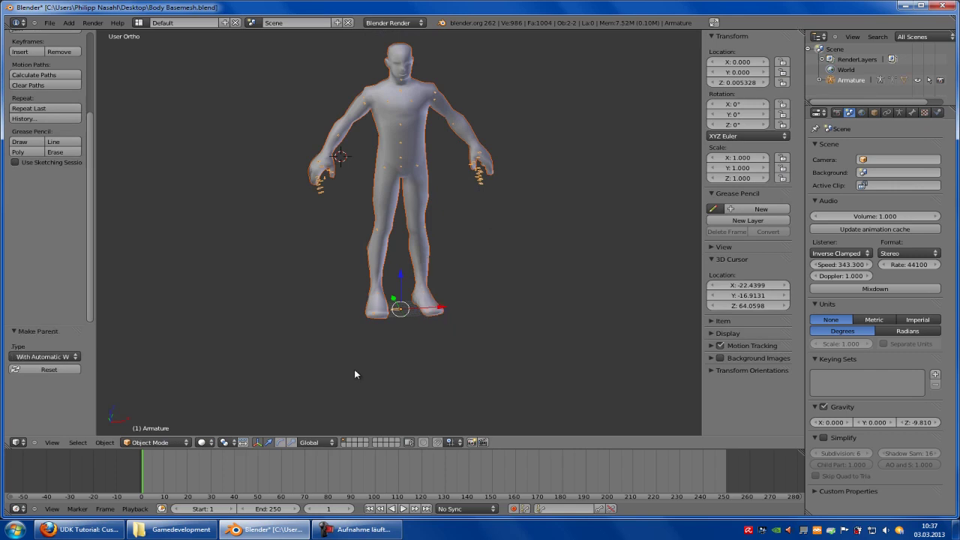
Enter Pose Mode and try moving the left foot's bones to test the deformation, cancelling the move.
click(151, 442)
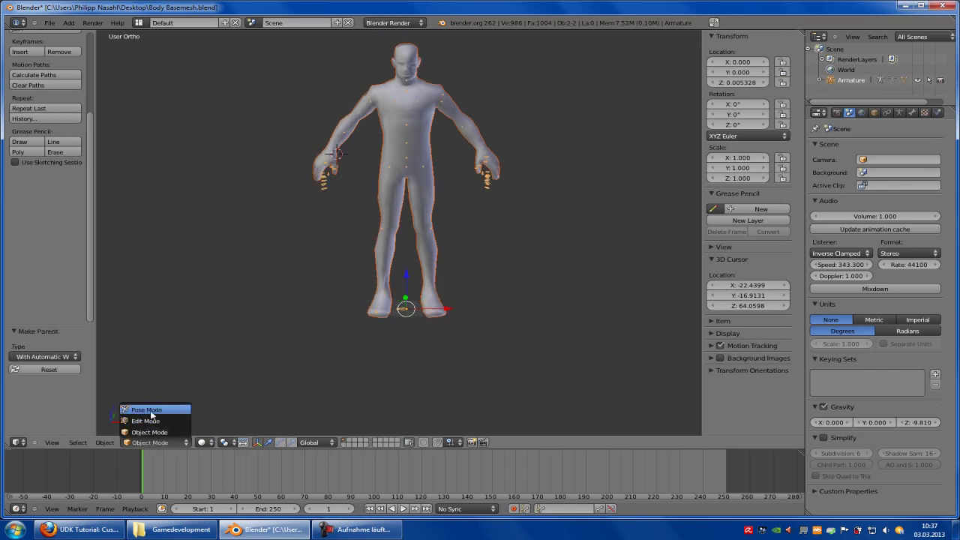
click(151, 409)
key(b)
drag(460, 285, 411, 325)
key(g)
right_click(435, 314)
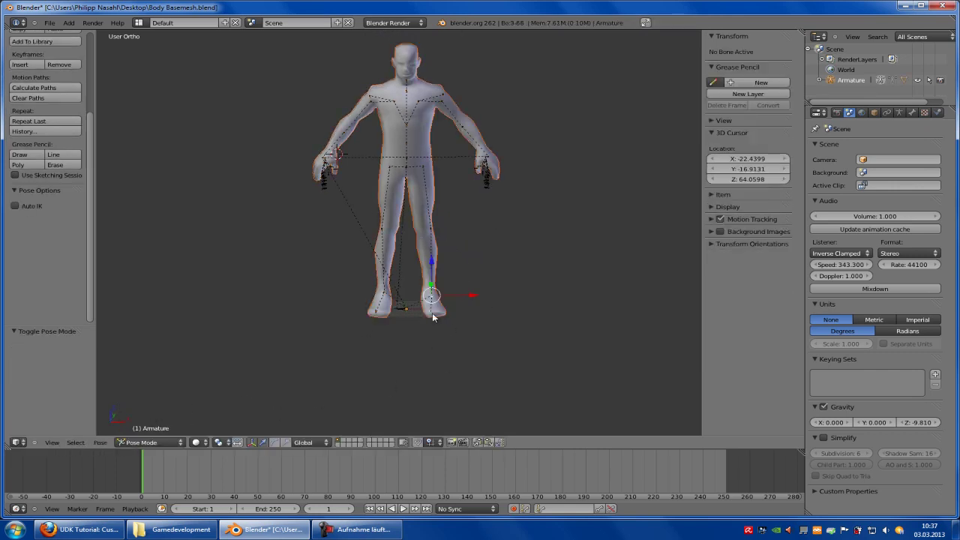
Test-move the right lower leg bone to check the knee deformation, cancel the move and return to Object Mode.
key(a)
key(b)
right_click(368, 234)
key(b)
drag(400, 223, 369, 237)
key(g)
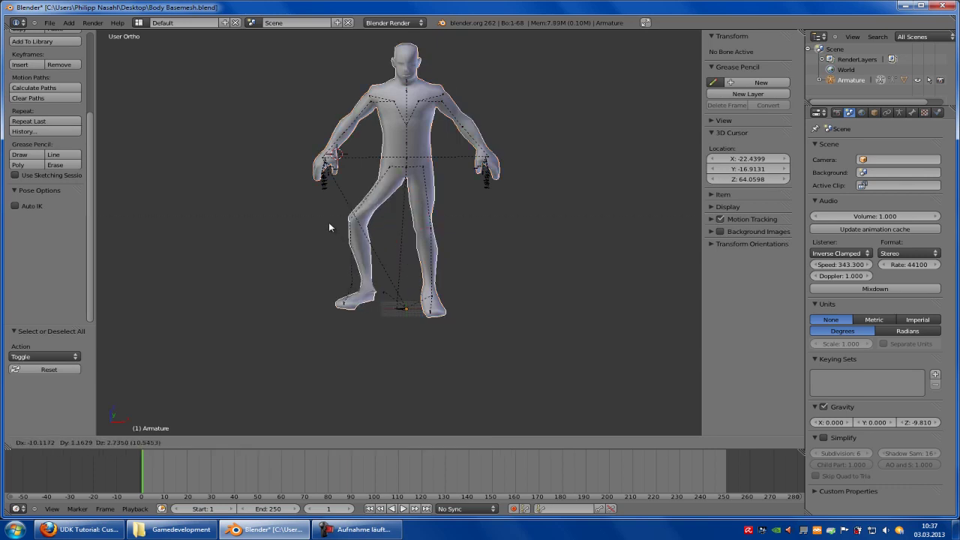
key(Escape)
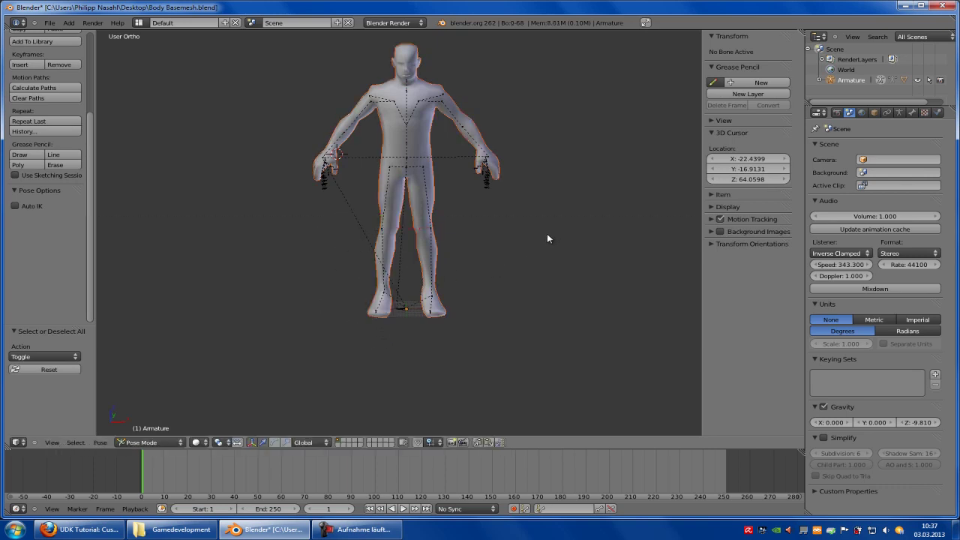
middle_drag(547, 239, 542, 284)
click(147, 443)
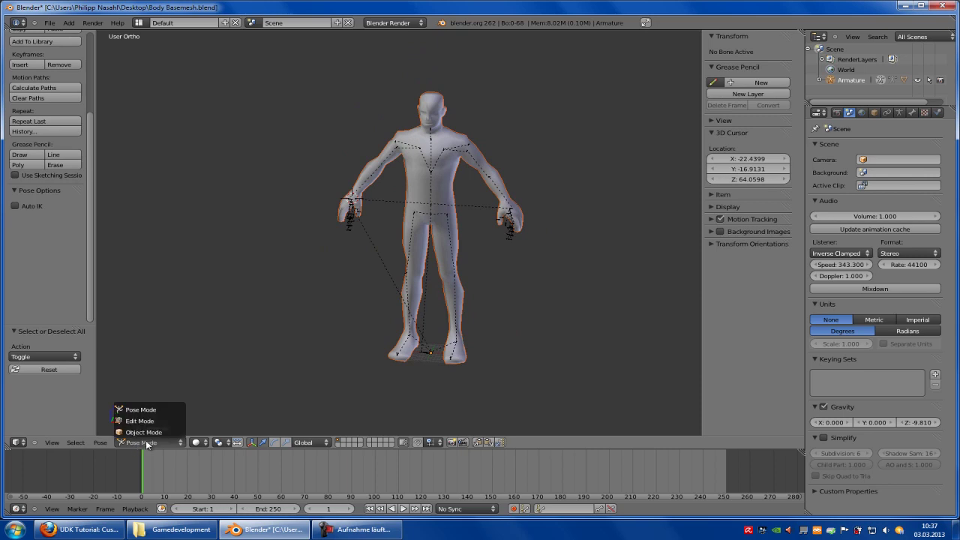
click(144, 432)
Select the char mesh under the Armature in the scene hierarchy and display its vertex groups.
click(845, 80)
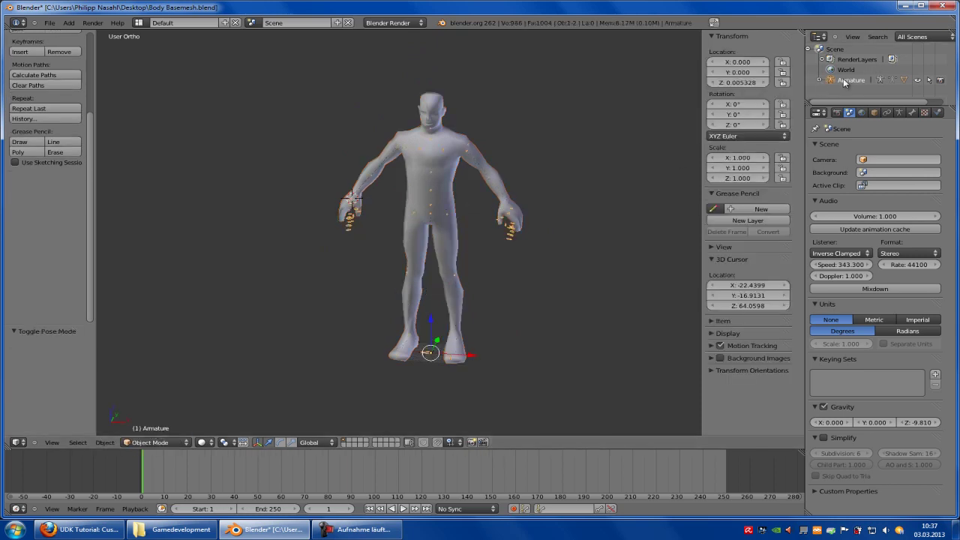
click(820, 80)
scroll(848, 82, down, 1)
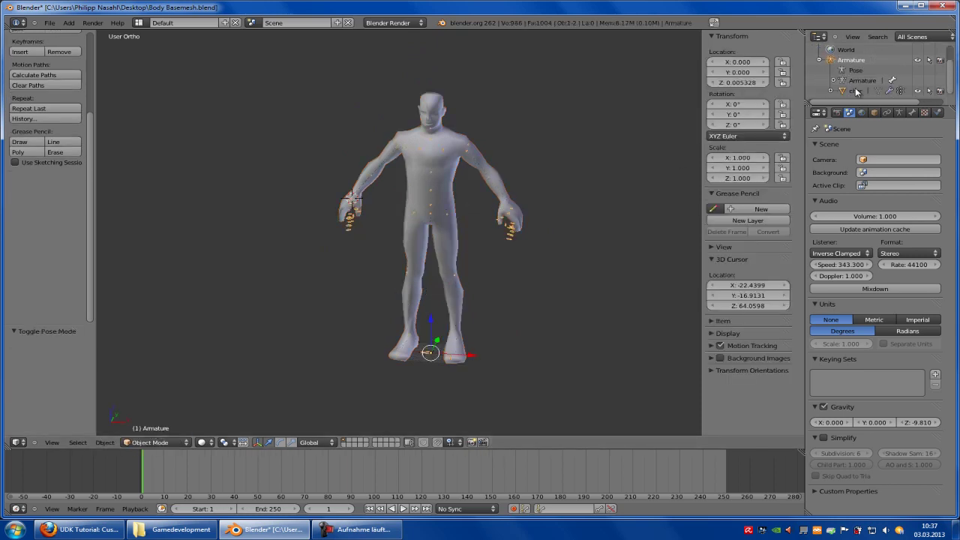
click(853, 90)
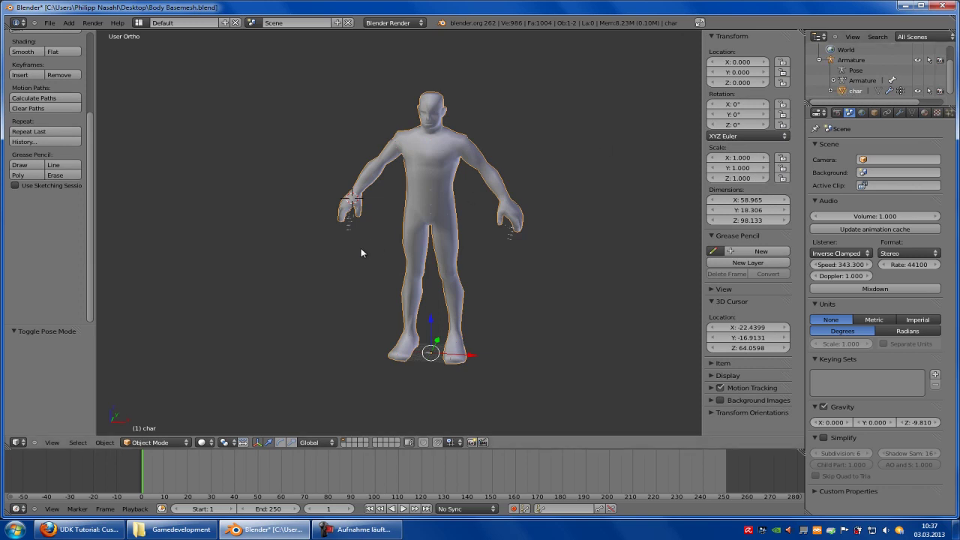
middle_drag(360, 253, 570, 211)
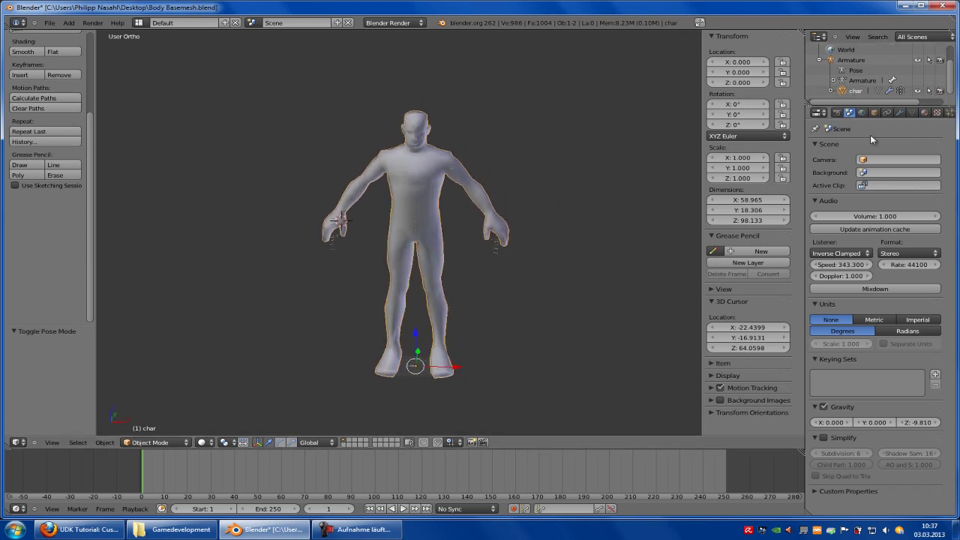
click(917, 114)
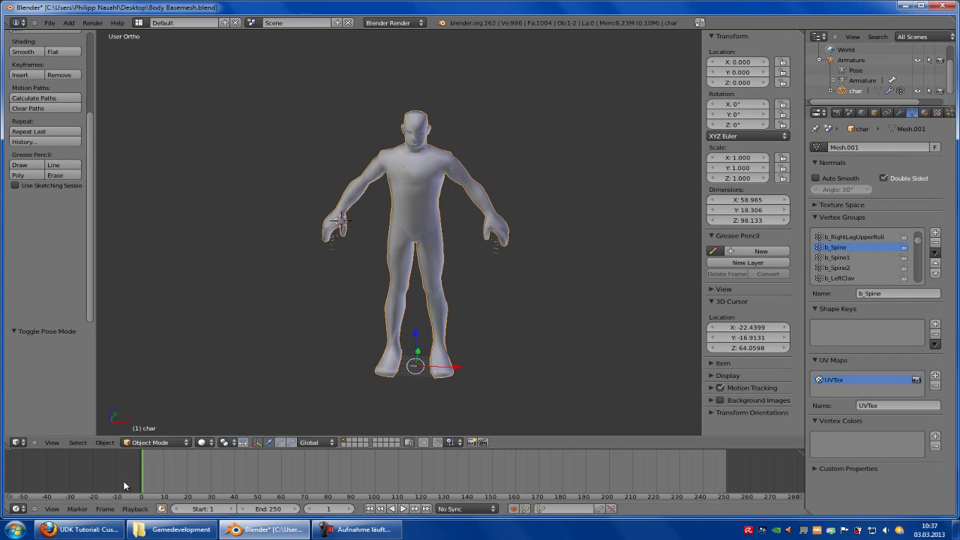
Enter Edit Mode on the char mesh and switch the display to wireframe.
click(154, 443)
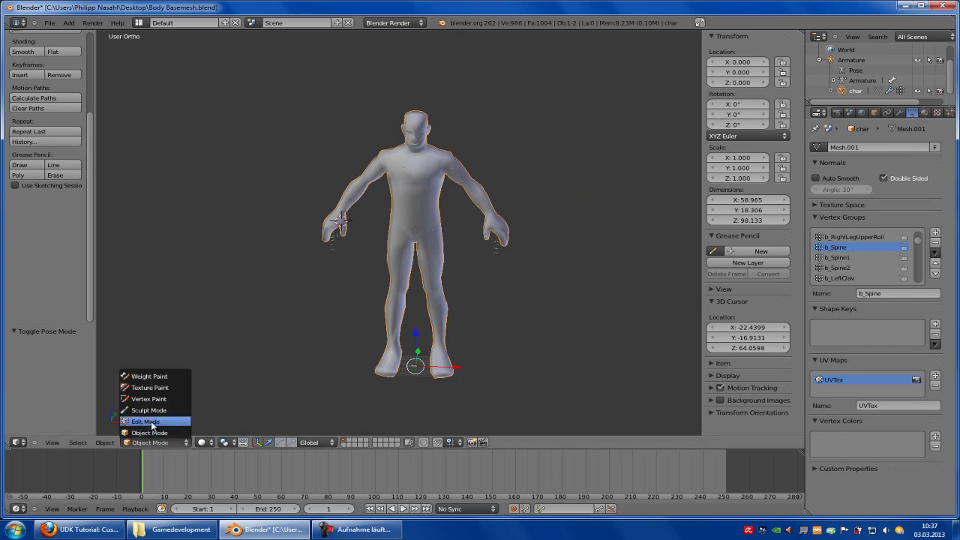
click(154, 422)
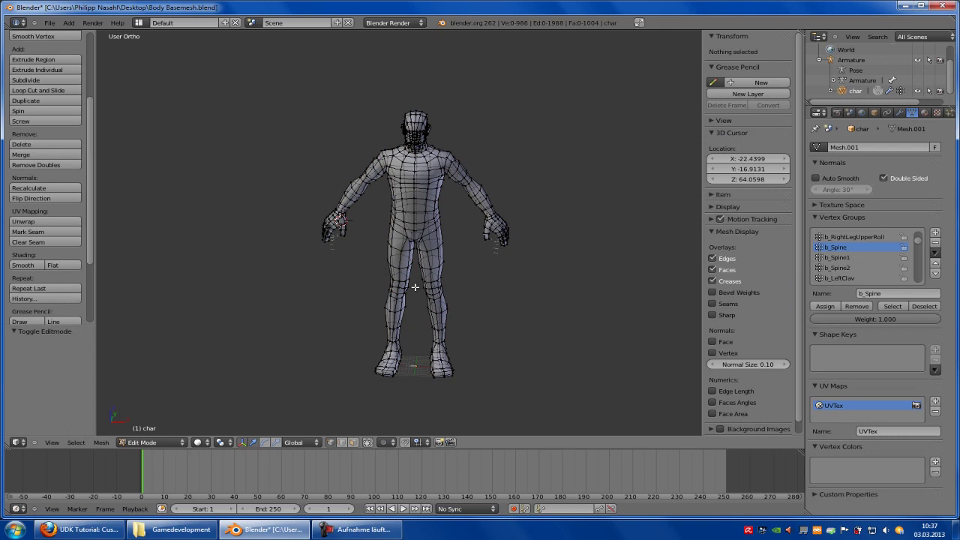
key(z)
scroll(415, 287, up, 3)
scroll(604, 244, down, 1)
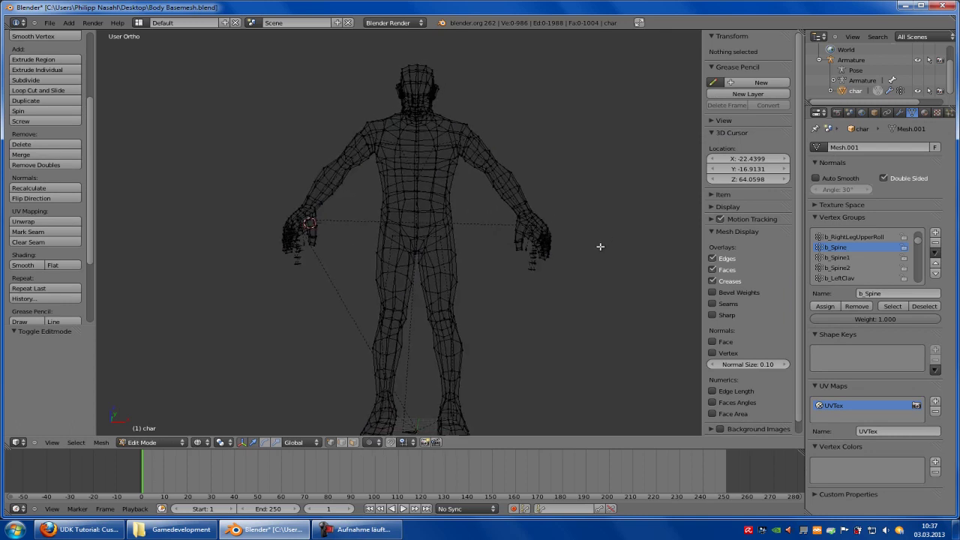
scroll(886, 233, up, 4)
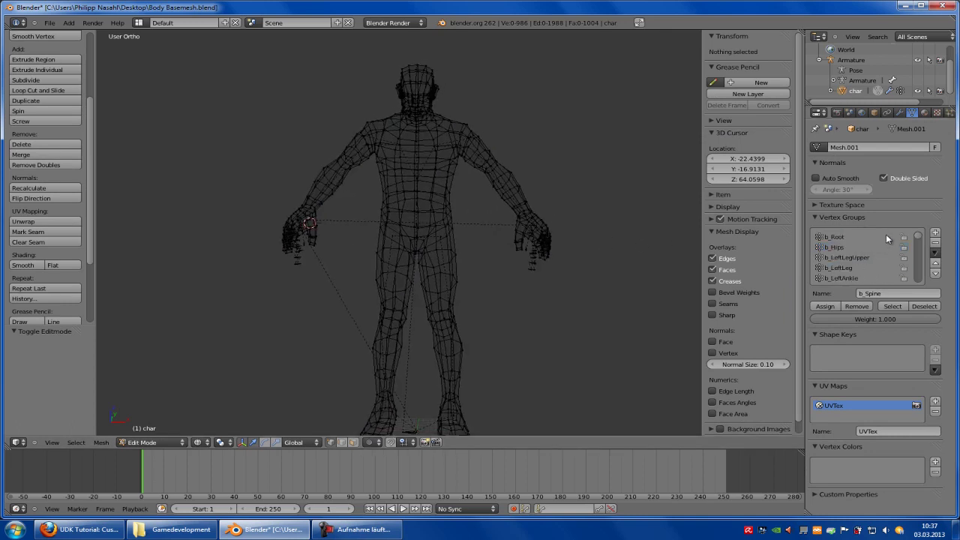
Select the vertices of the b_Root and b_Hips vertex groups to examine their coverage, and clear the selection.
click(837, 238)
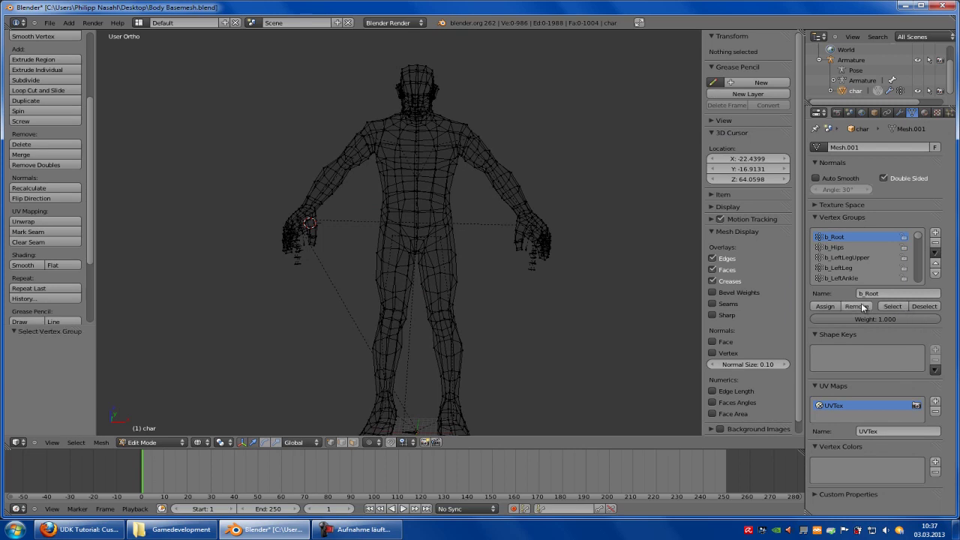
click(893, 306)
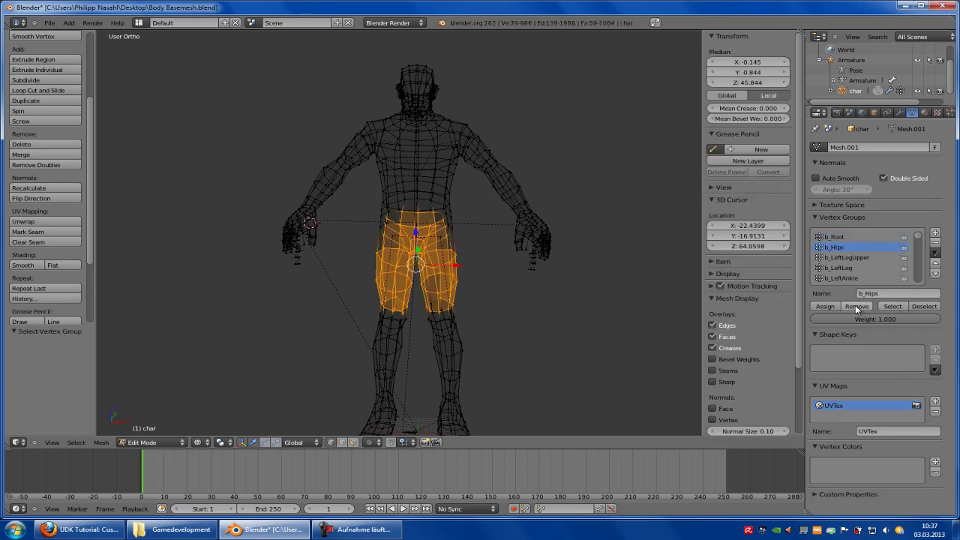
key(a)
Box-select the mesh vertices around the pelvis and add the missing vertices at the left side of the waist.
scroll(485, 279, up, 3)
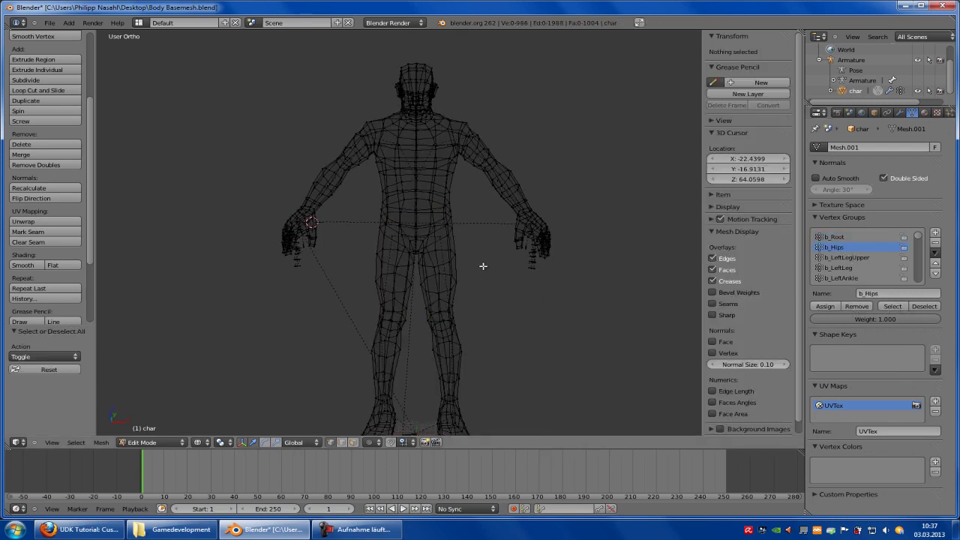
key(b)
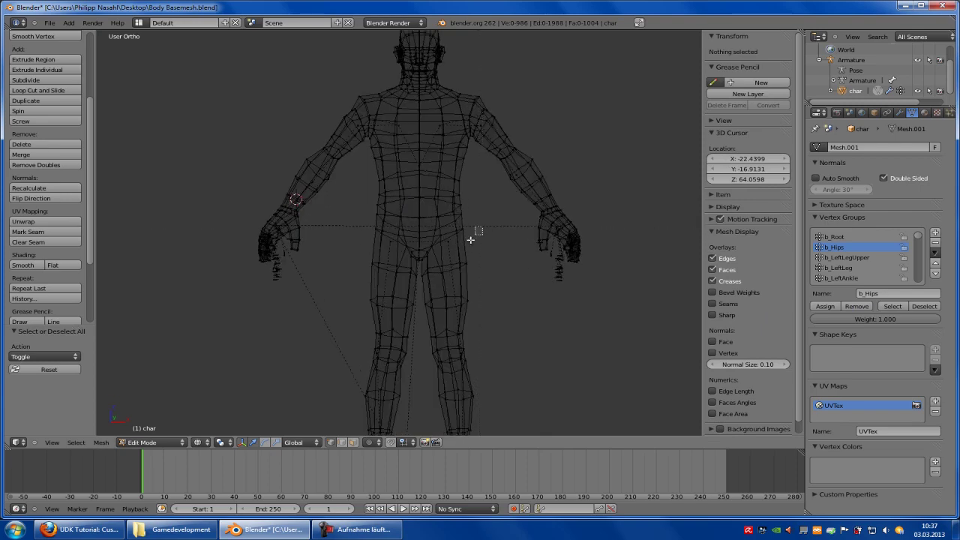
drag(483, 225, 347, 287)
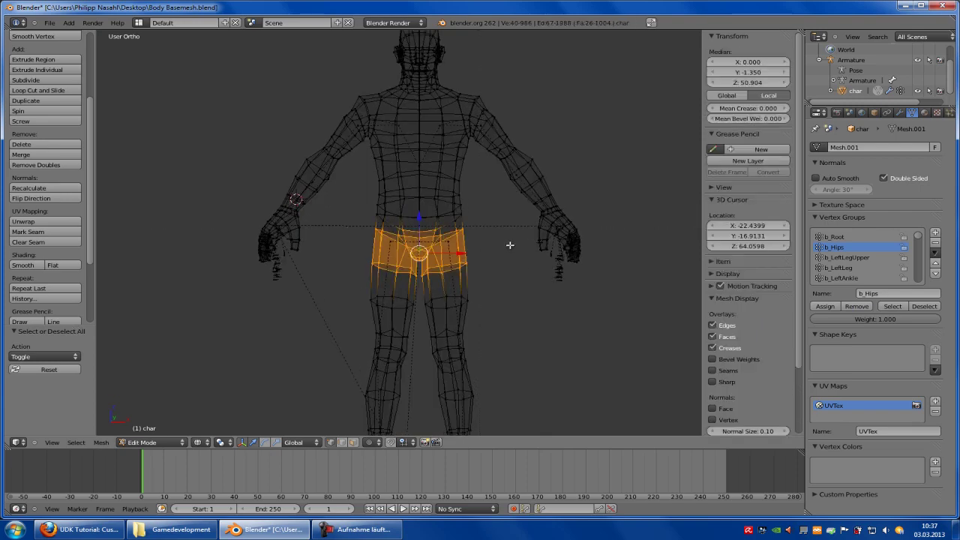
middle_drag(510, 245, 489, 249)
scroll(482, 224, up, 3)
shift+right_click(491, 219)
key(b)
drag(526, 197, 500, 212)
middle_drag(500, 213, 471, 195)
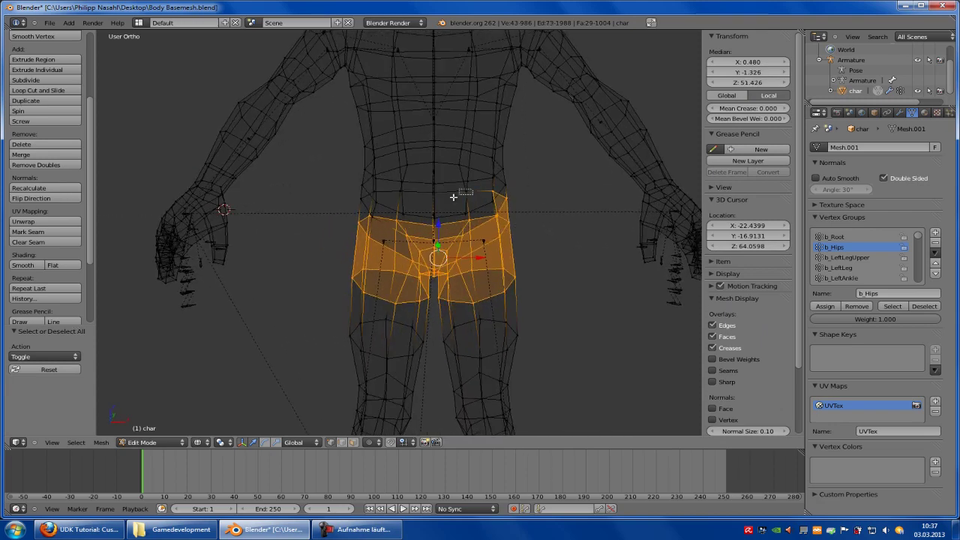
Add the missing vertices at the right side of the waist and assign the selection to b_Hips with weight 1.000.
drag(453, 197, 351, 206)
shift+right_click(370, 197)
middle_drag(350, 207, 331, 178)
key(b)
drag(384, 208, 351, 219)
shift+right_click(351, 218)
scroll(351, 217, down, 3)
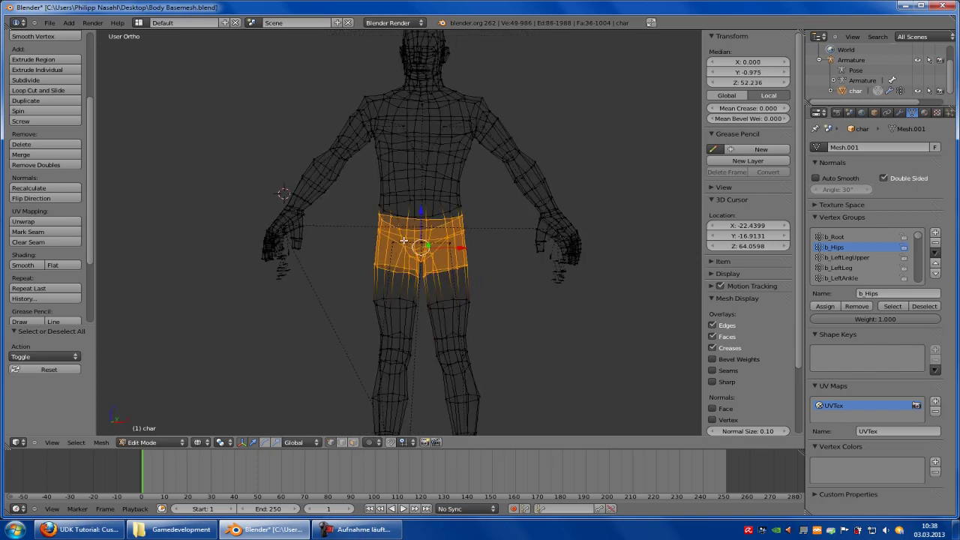
click(825, 307)
key(a)
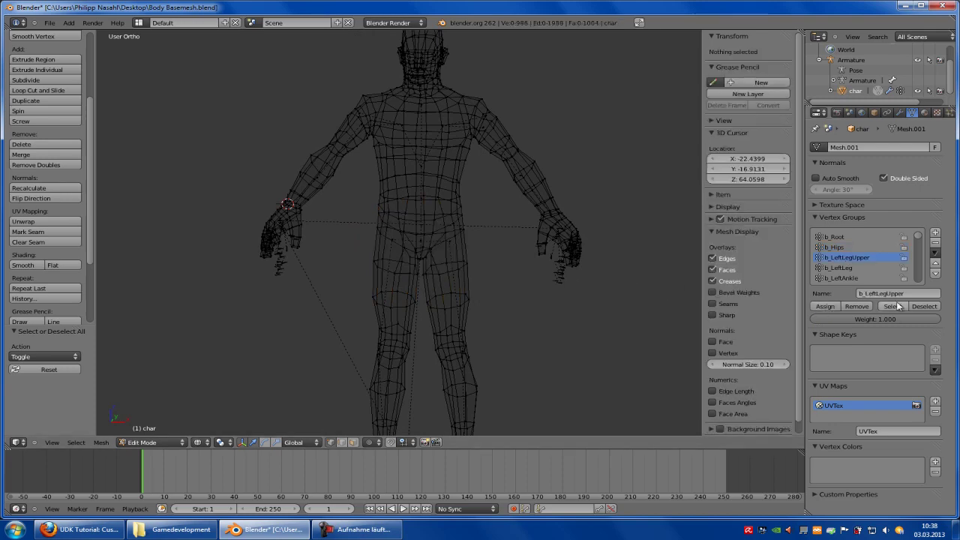
Select the b_LeftLegUpper group's vertices to examine their coverage, and deselect everything.
click(890, 307)
scroll(587, 322, down, 2)
scroll(460, 298, up, 1)
middle_drag(467, 294, 480, 291)
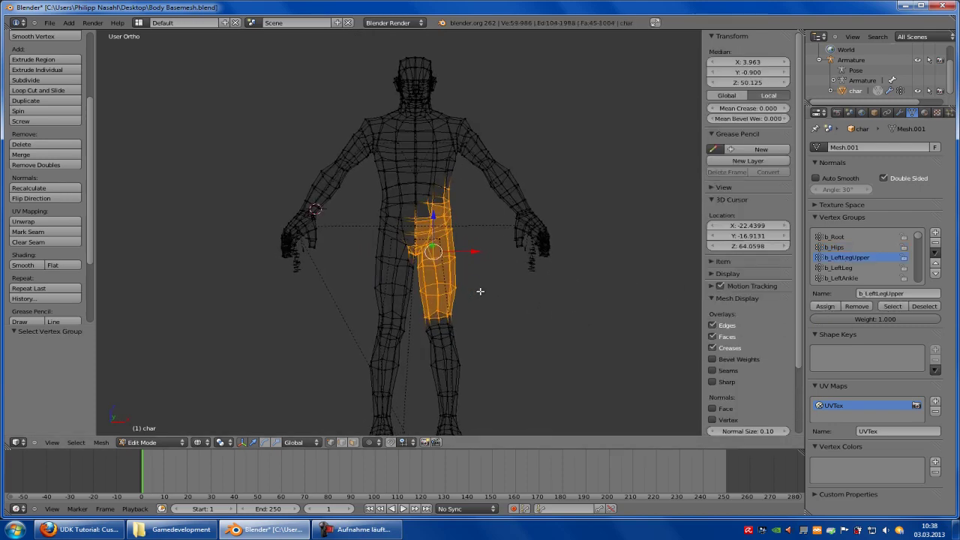
key(a)
Box-select the left thigh from the crotch down through the knee and assign it to b_LeftLegUpper with weight 1.000.
scroll(490, 300, up, 1)
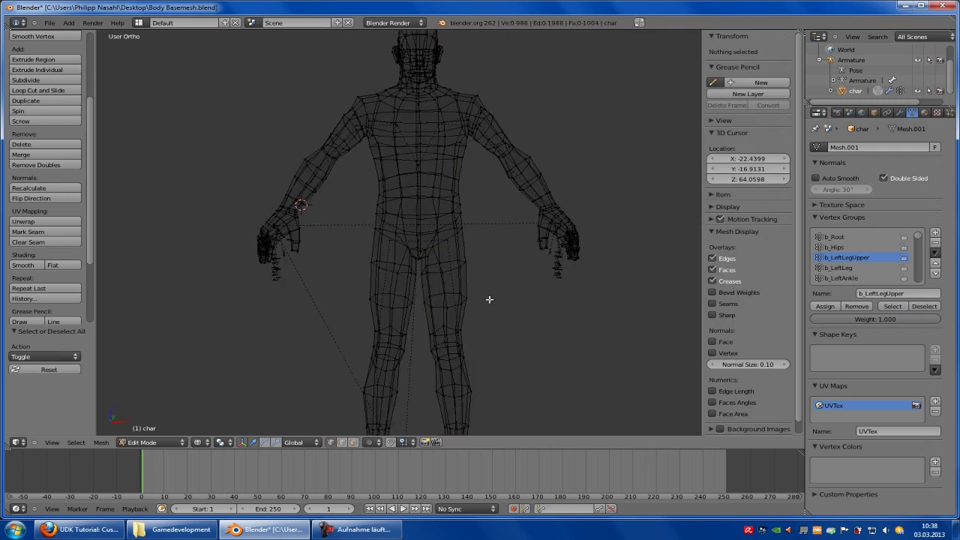
key(b)
drag(490, 259, 423, 368)
scroll(452, 276, up, 1)
key(b)
drag(447, 259, 426, 307)
scroll(470, 268, down, 2)
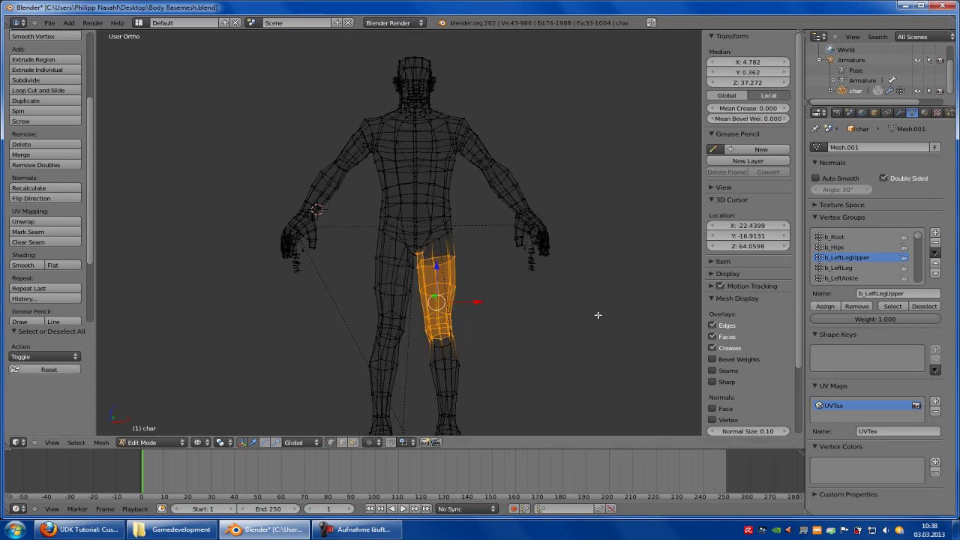
key(b)
drag(458, 339, 424, 358)
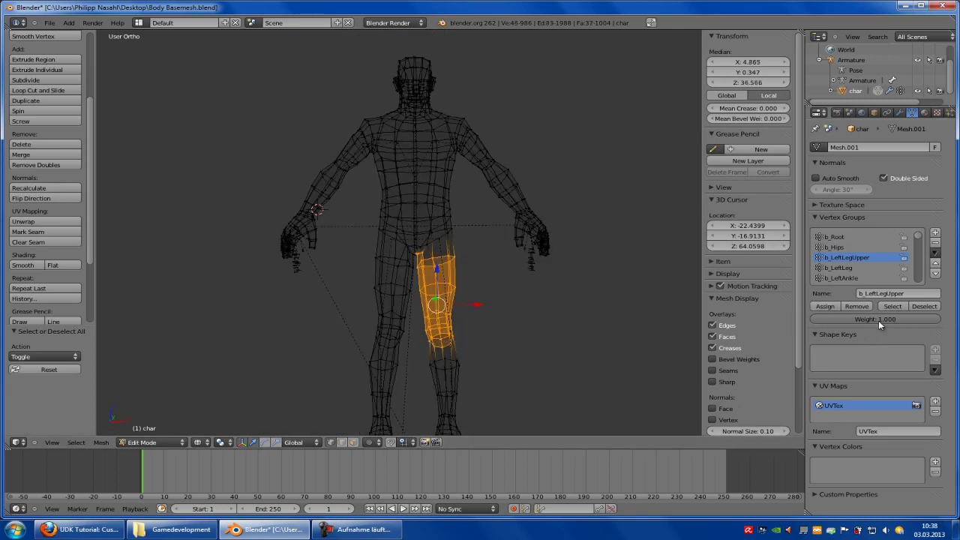
click(825, 307)
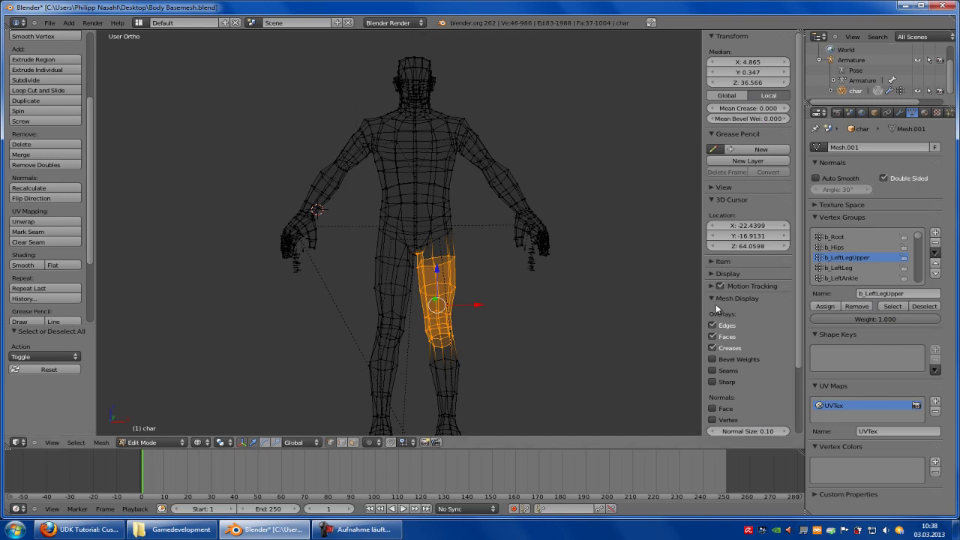
key(a)
Select the b_LeftLeg group's vertices, examine how far they extend along the leg, and deselect everything.
click(840, 268)
click(891, 306)
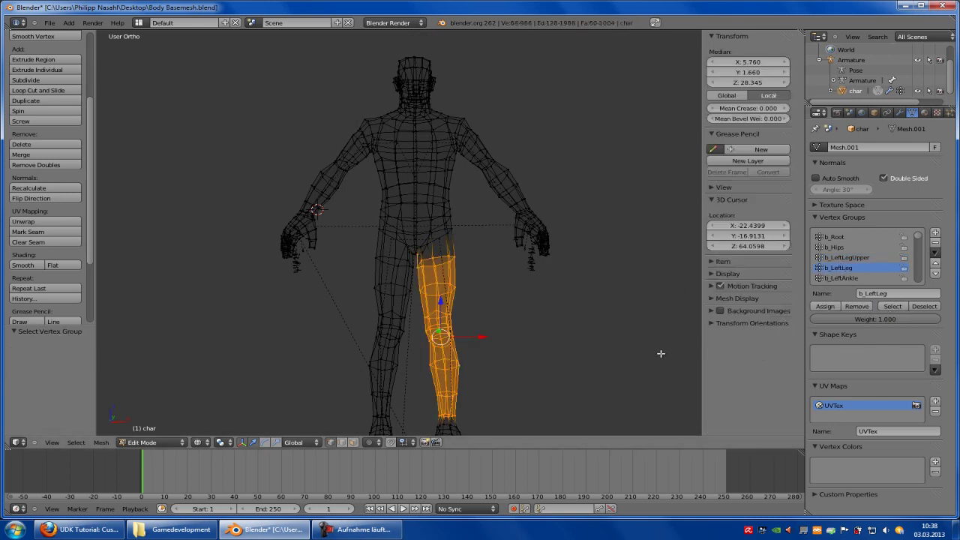
scroll(656, 353, down, 3)
shift+middle_drag(569, 347, 619, 372)
scroll(619, 372, up, 1)
scroll(876, 270, down, 2)
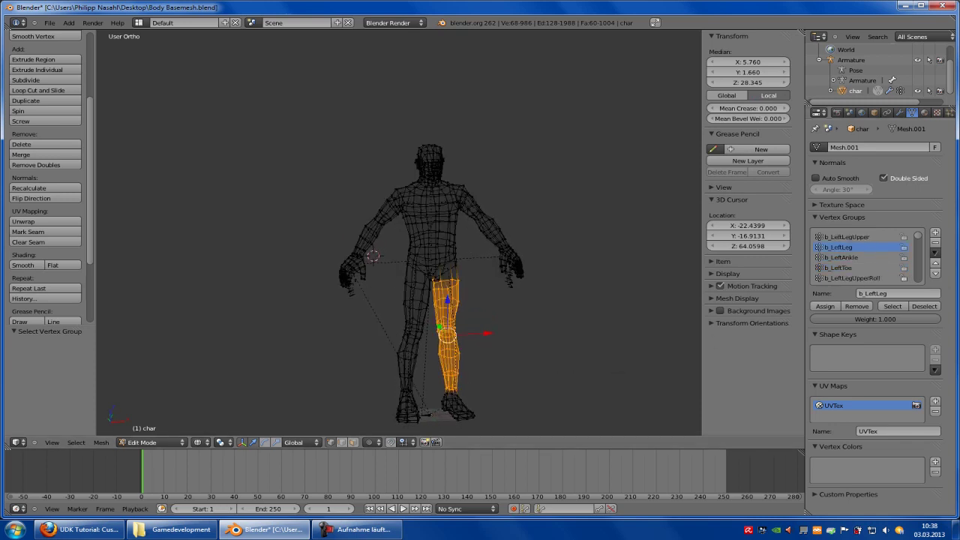
scroll(484, 337, down, 3)
key(a)
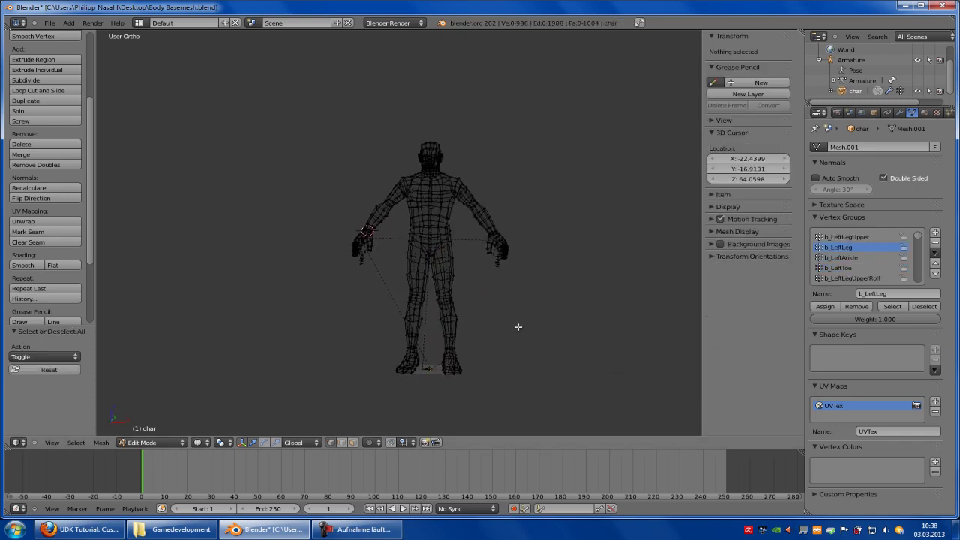
Select a vertex loop at the left knee, clear it, and compare it with the vertices of the b_LeftLeg group.
shift+middle_drag(518, 327, 521, 309)
scroll(523, 309, up, 2)
alt+right_click(482, 301)
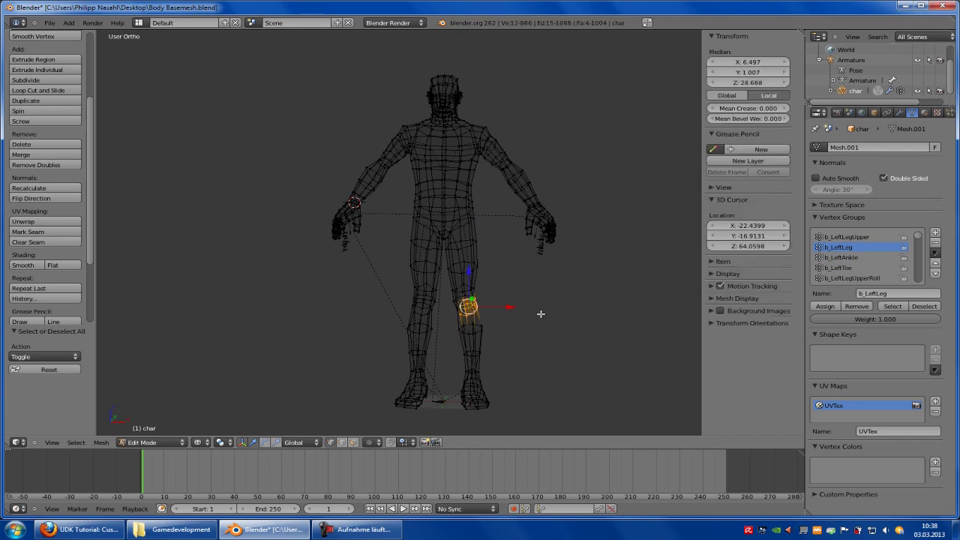
key(a)
click(893, 306)
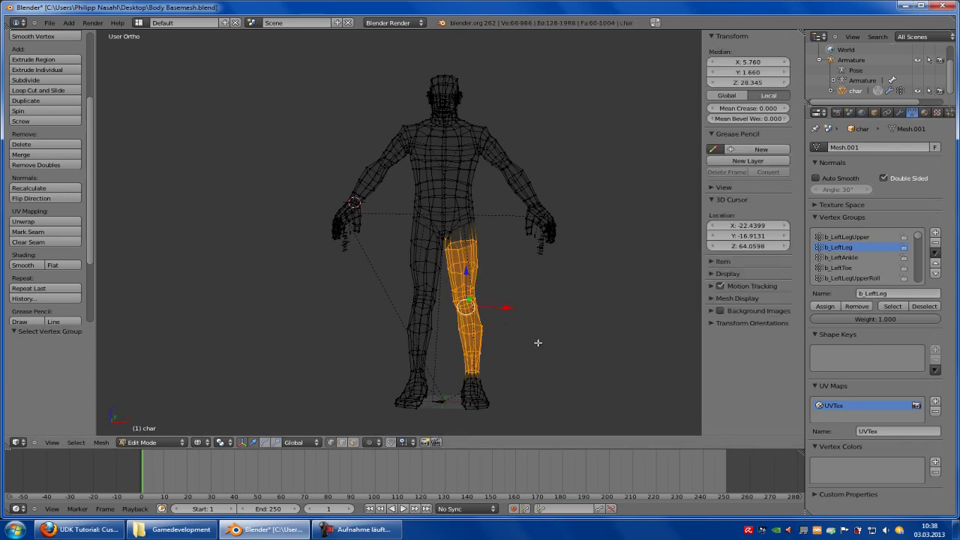
key(a)
Box-select the left lower leg and foot vertices with b_LeftLeg active, and clear the selection.
key(b)
drag(507, 322, 442, 409)
key(a)
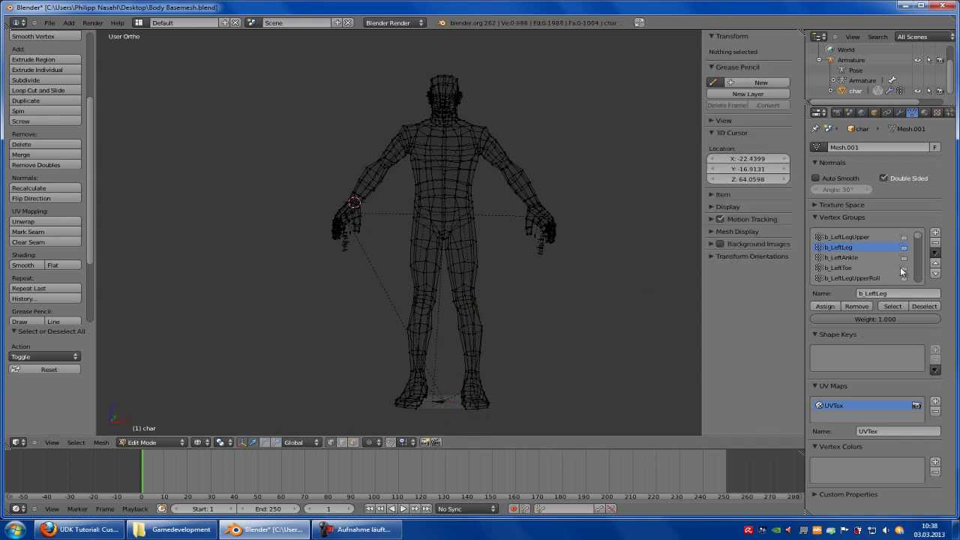
Select the vertices of b_LeftAnkle, b_LeftToe and b_LeftLegUpperRoll to examine their coverage, and clear the selection.
click(893, 308)
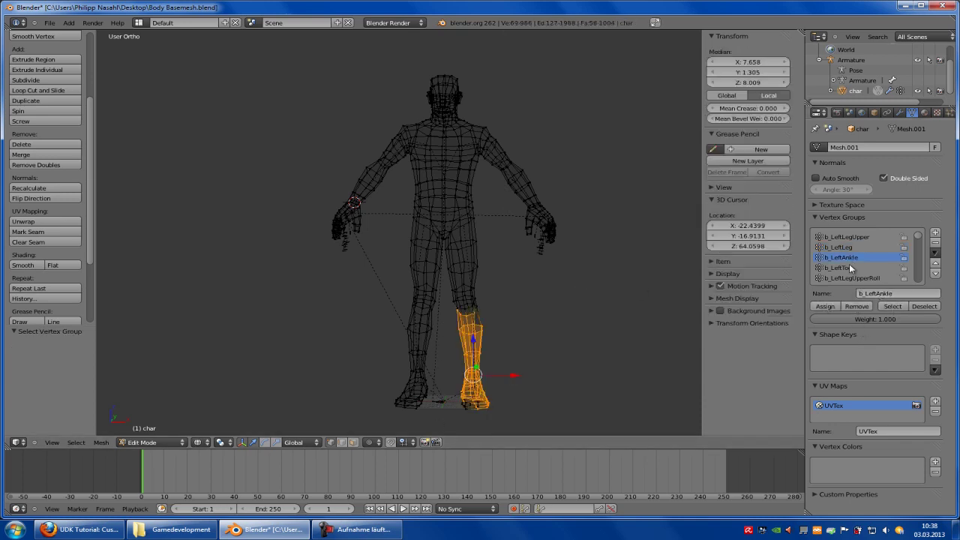
click(844, 268)
click(889, 306)
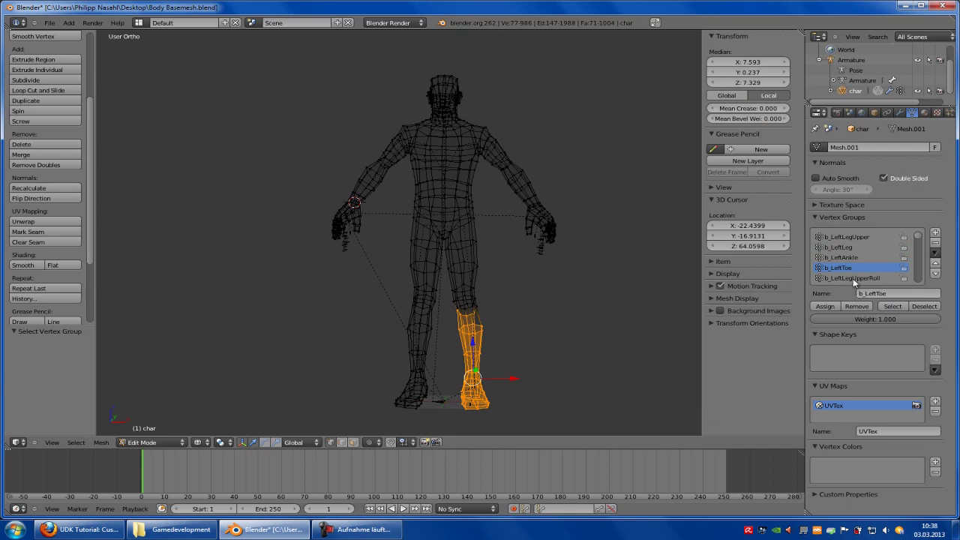
click(899, 307)
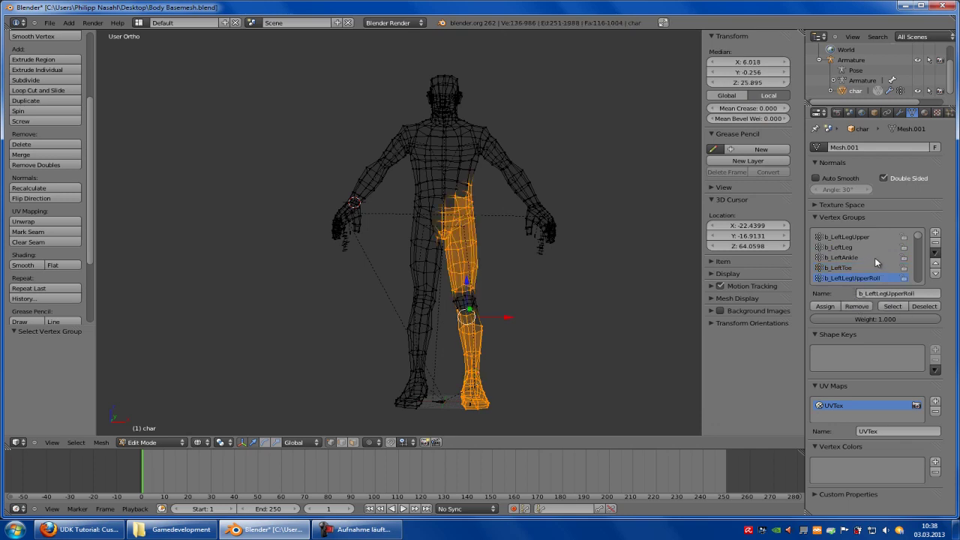
scroll(878, 258, down, 3)
key(a)
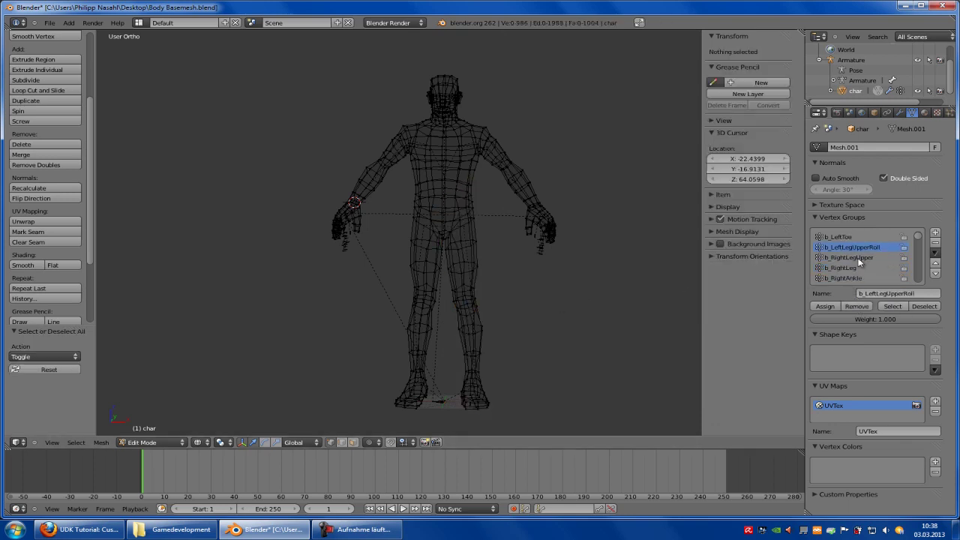
Assign the right thigh vertices from the crotch down through the knee to b_RightLegUpper with weight 1.000.
click(891, 307)
key(a)
scroll(560, 315, up, 2)
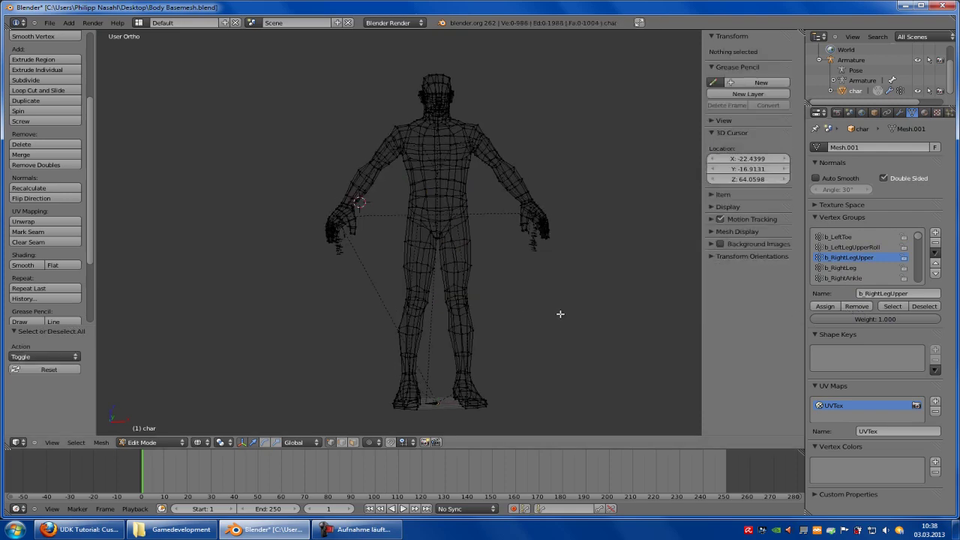
key(b)
drag(442, 242, 373, 332)
scroll(492, 327, up, 2)
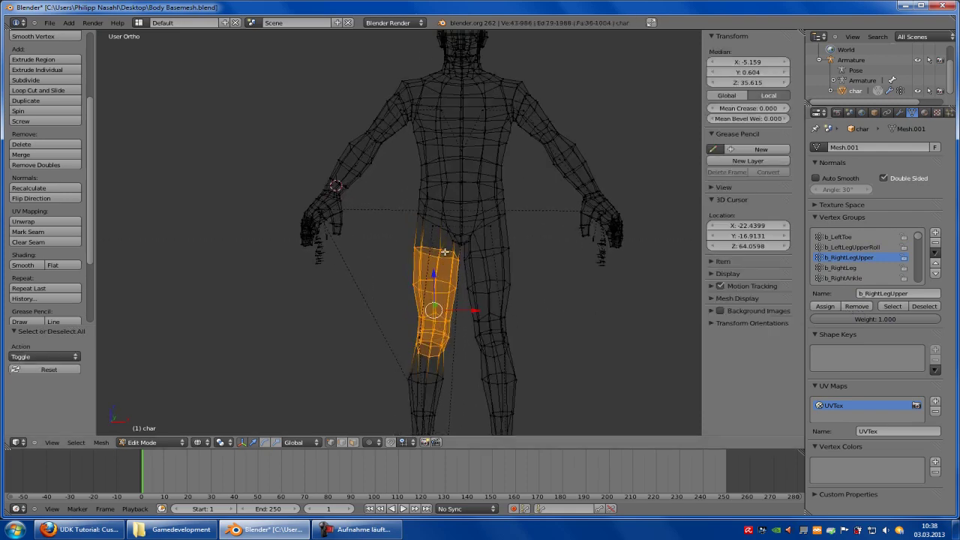
key(b)
drag(460, 240, 447, 259)
scroll(450, 255, down, 1)
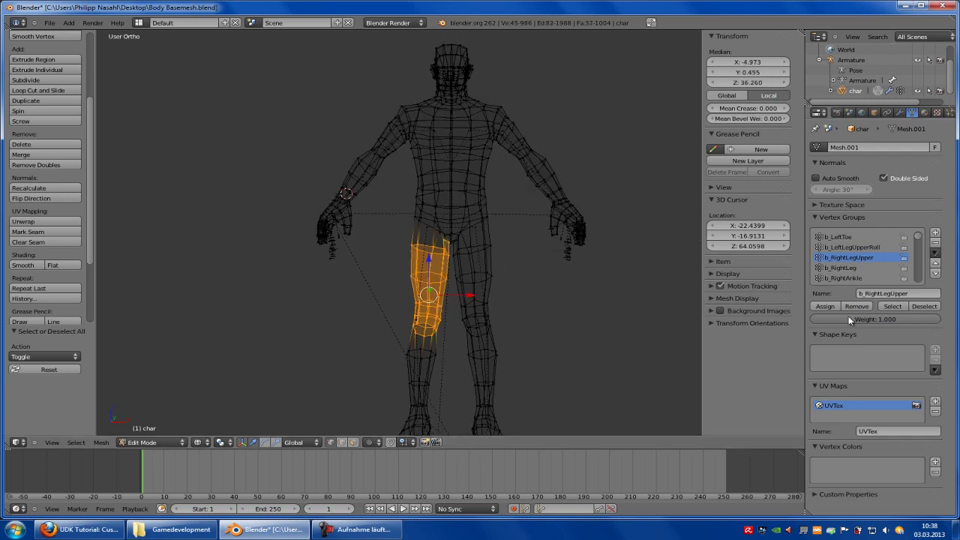
click(826, 307)
key(a)
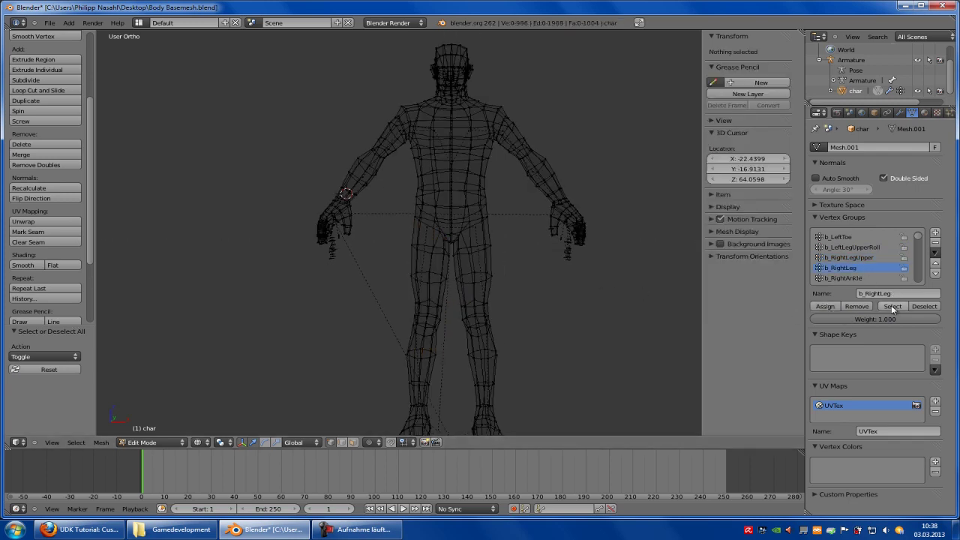
Box-select the right lower leg and foot, assign them to b_RightLeg with weight 1.000, and deselect the group.
click(892, 307)
scroll(442, 308, down, 2)
key(a)
key(b)
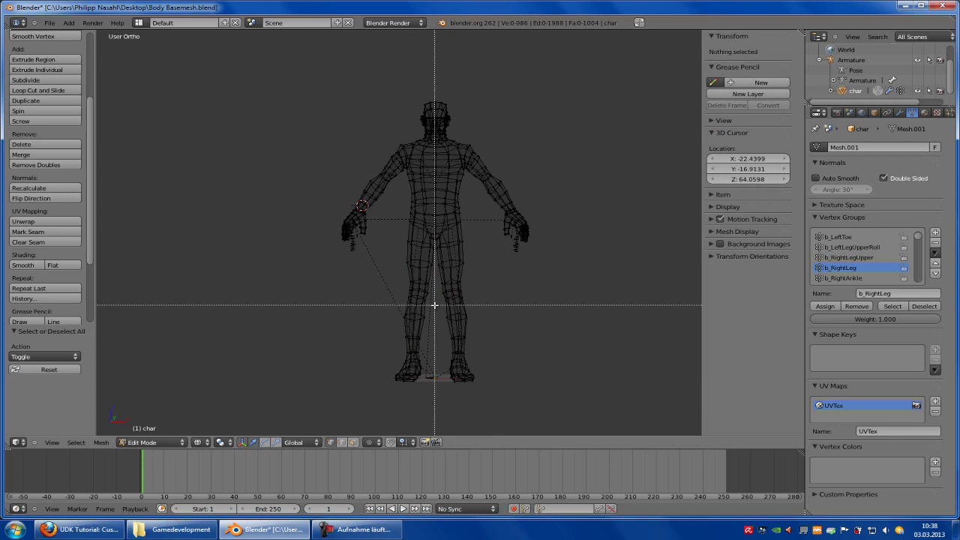
drag(439, 309, 345, 402)
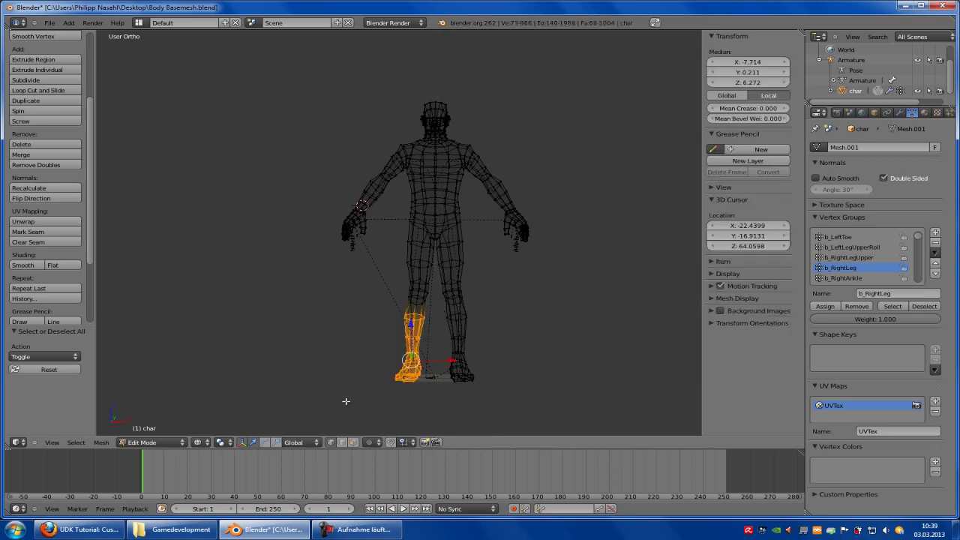
click(825, 306)
click(926, 307)
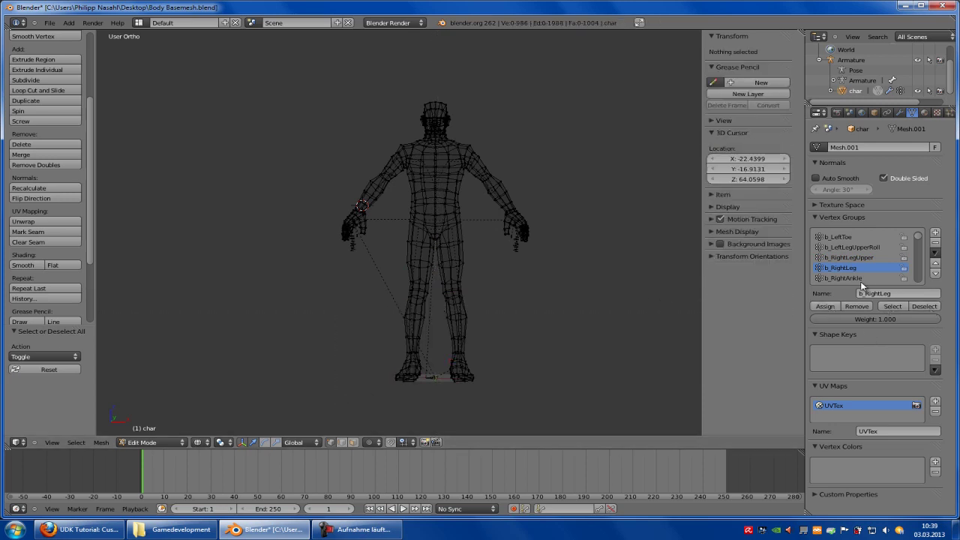
Select the vertices of b_RightAnkle, b_RightToe and b_RightLegUpperRoll to examine their coverage, and clear the selection.
click(893, 307)
scroll(853, 273, down, 2)
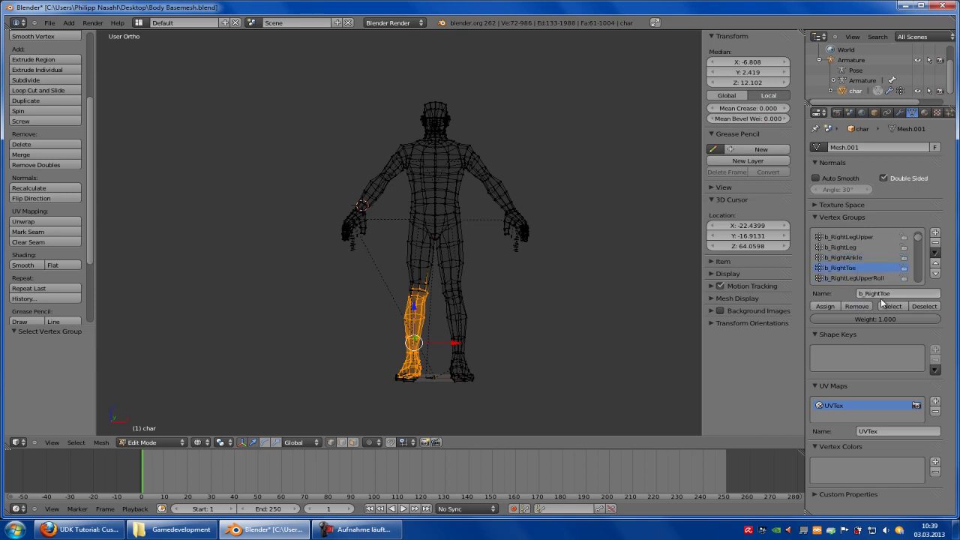
click(882, 303)
click(893, 307)
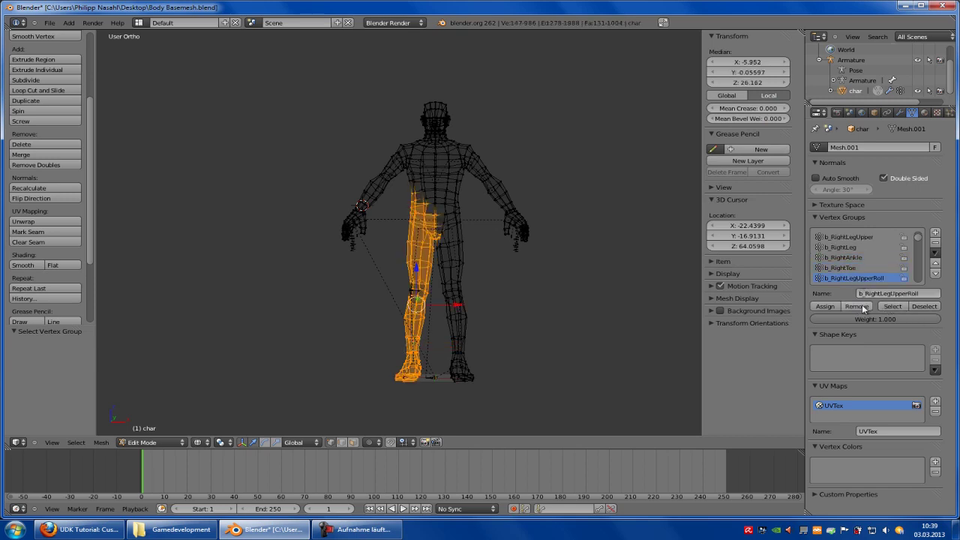
key(a)
Select the vertices of b_Spine, b_Spine1 and b_Spine2 to examine the torso coverage, and deselect everything.
scroll(870, 252, down, 3)
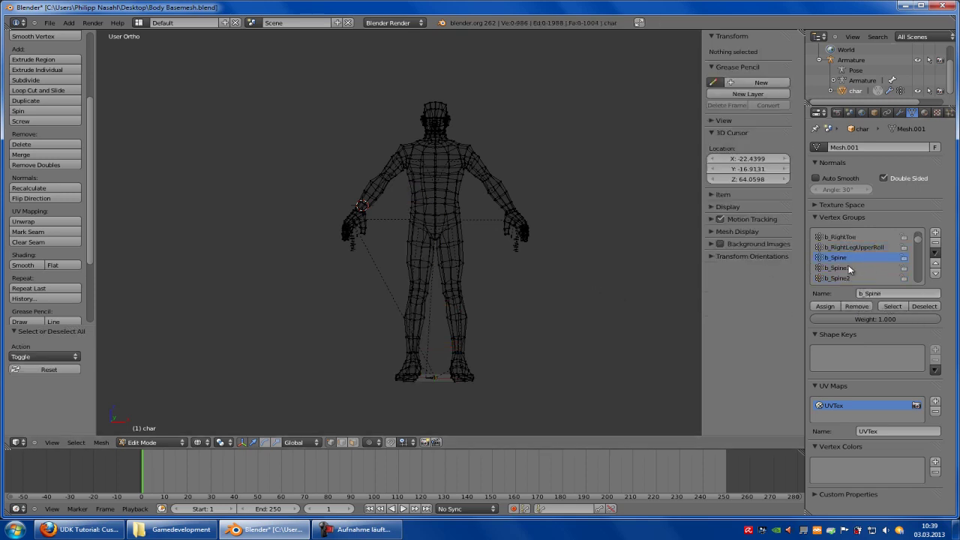
click(893, 306)
click(893, 306)
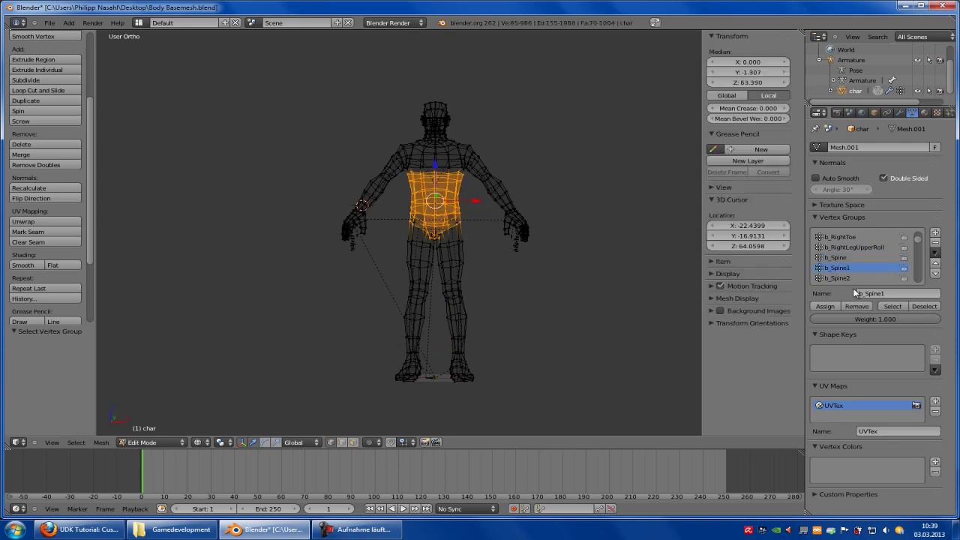
click(837, 278)
click(893, 306)
key(a)
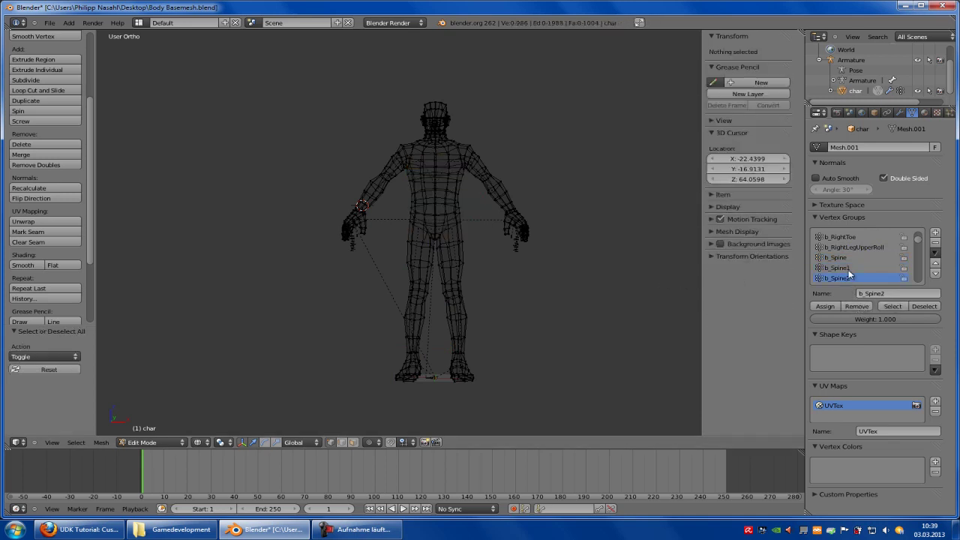
Box-select the torso vertices from the shoulders down to the waist, leaving the arms and head out.
scroll(564, 207, up, 2)
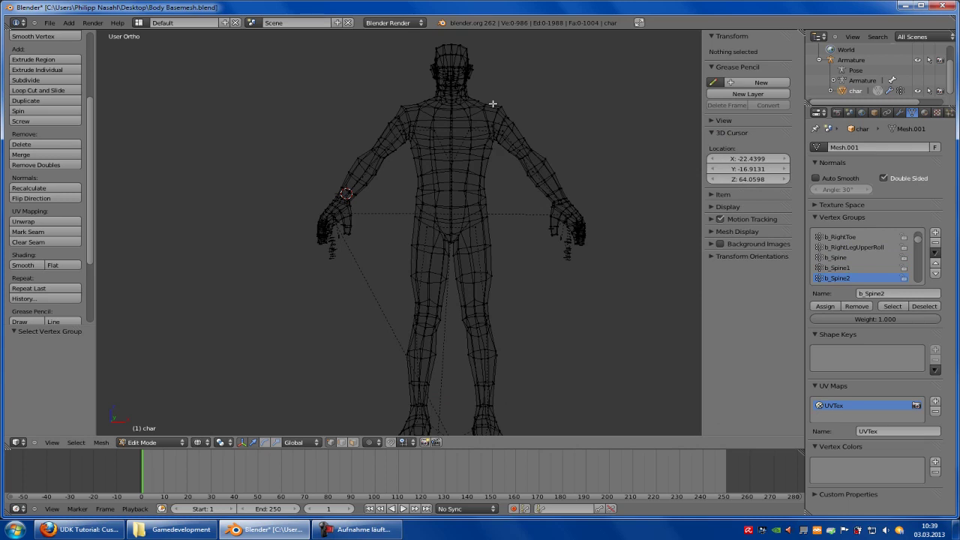
key(b)
drag(492, 98, 413, 217)
key(b)
drag(475, 210, 432, 222)
key(b)
drag(431, 103, 406, 150)
right_click(456, 126)
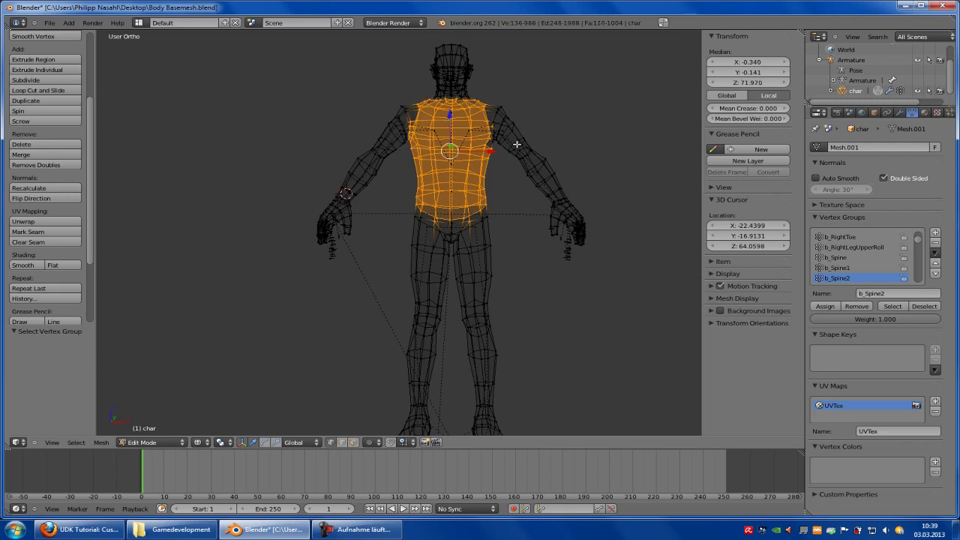
Trim stray vertices from the torso selection, assign it to b_Spine2 with weight 1.000, and deselect everything.
scroll(517, 143, up, 2)
middle_drag(517, 144, 474, 140)
key(b)
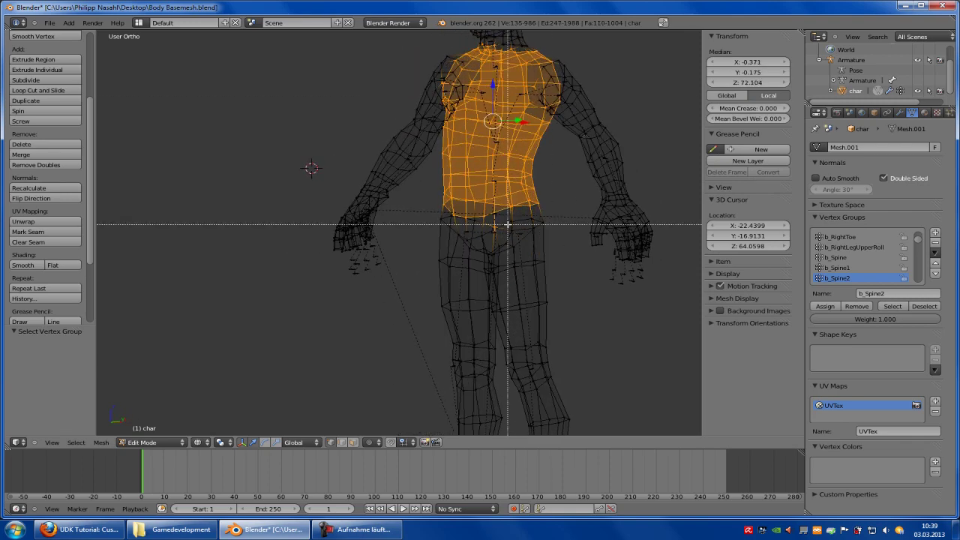
scroll(488, 236, down, 3)
middle_drag(510, 224, 553, 259)
click(860, 309)
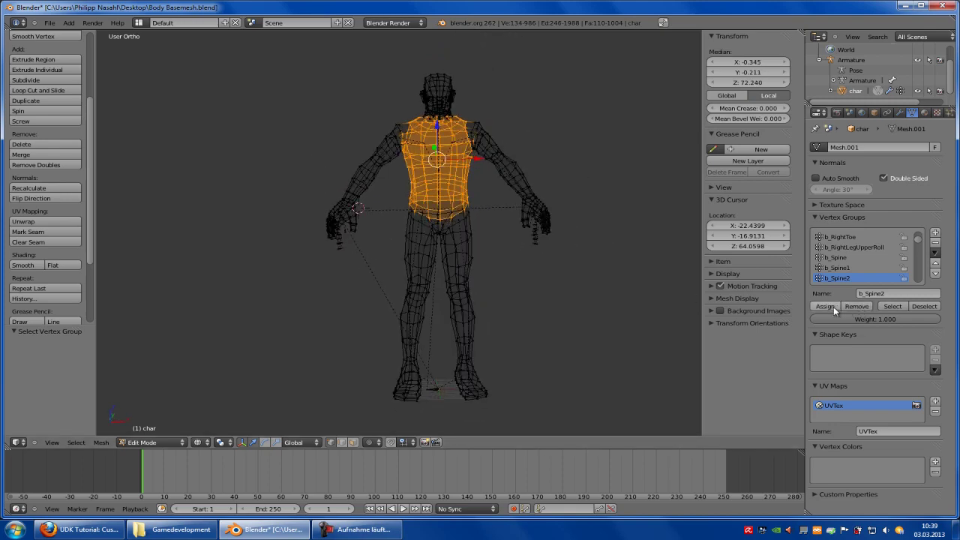
key(a)
Select the vertices of b_LeftClav and b_LeftShoulderPad to examine their coverage, clearing the selection between checks.
scroll(866, 251, down, 2)
click(855, 268)
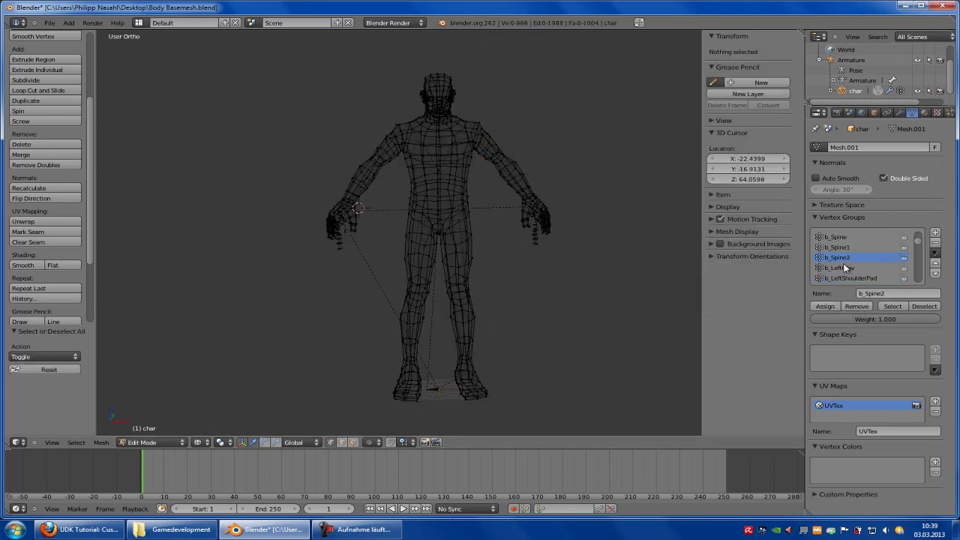
click(893, 306)
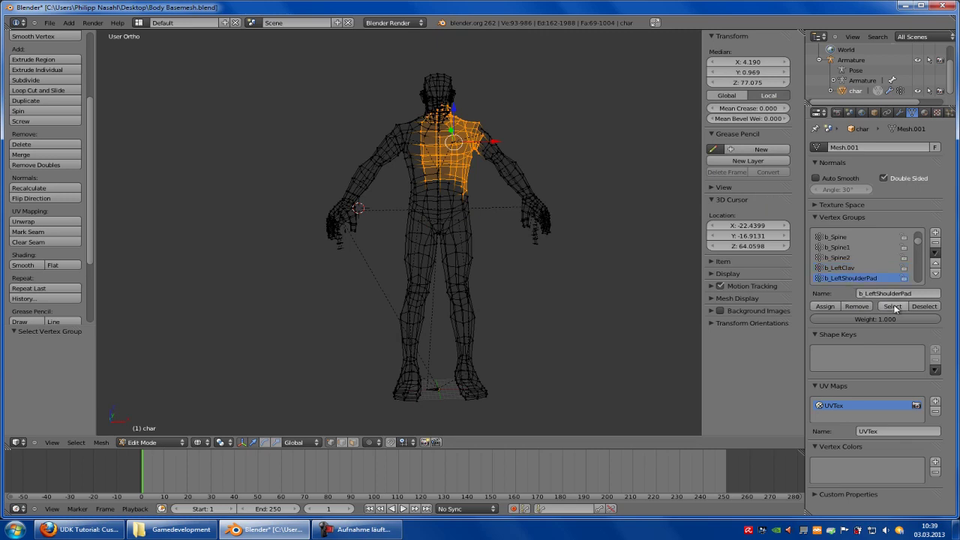
click(892, 306)
key(a)
key(a)
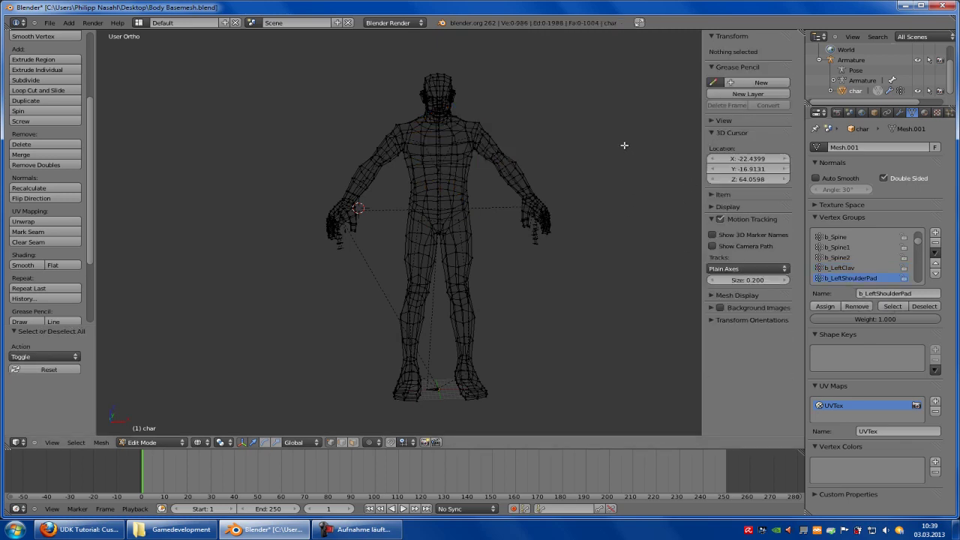
shift+middle_drag(624, 145, 558, 228)
click(897, 308)
scroll(581, 235, up, 1)
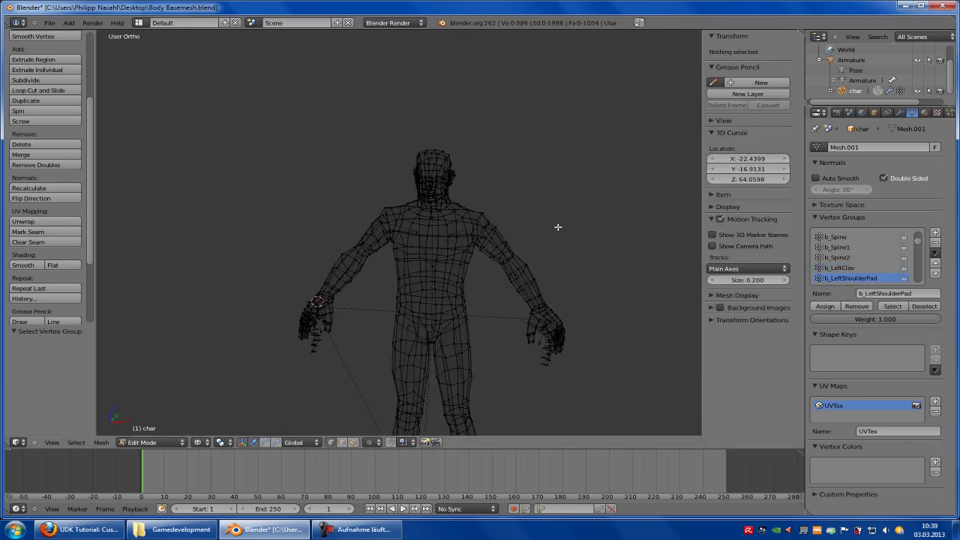
scroll(558, 226, up, 2)
key(b)
drag(526, 198, 504, 264)
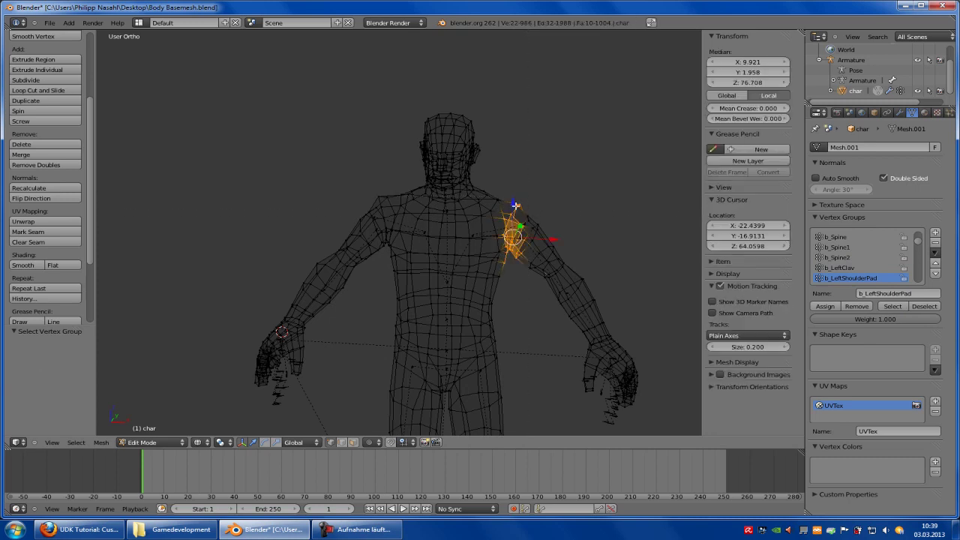
key(a)
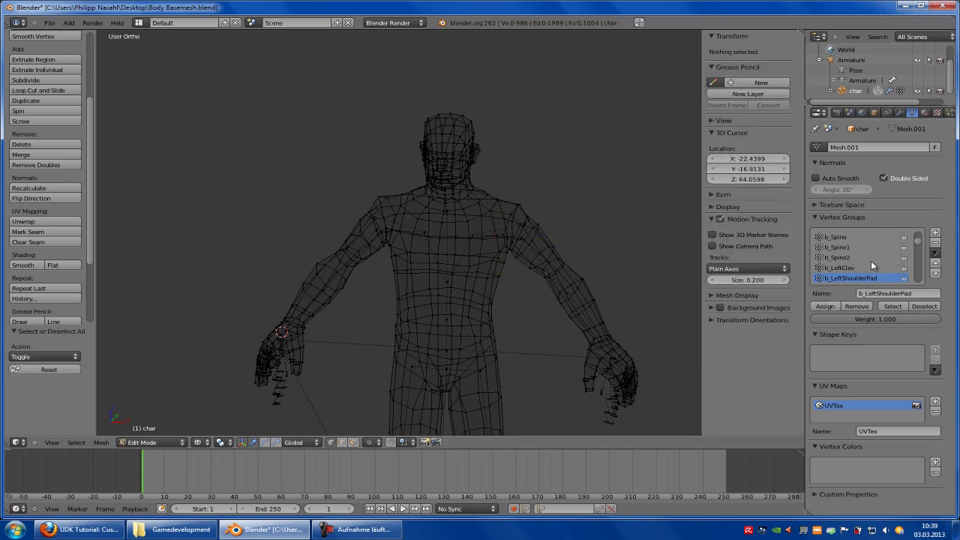
Select the vertices of b_LeftArm to examine their coverage, and clear the selection.
scroll(874, 263, down, 2)
click(893, 306)
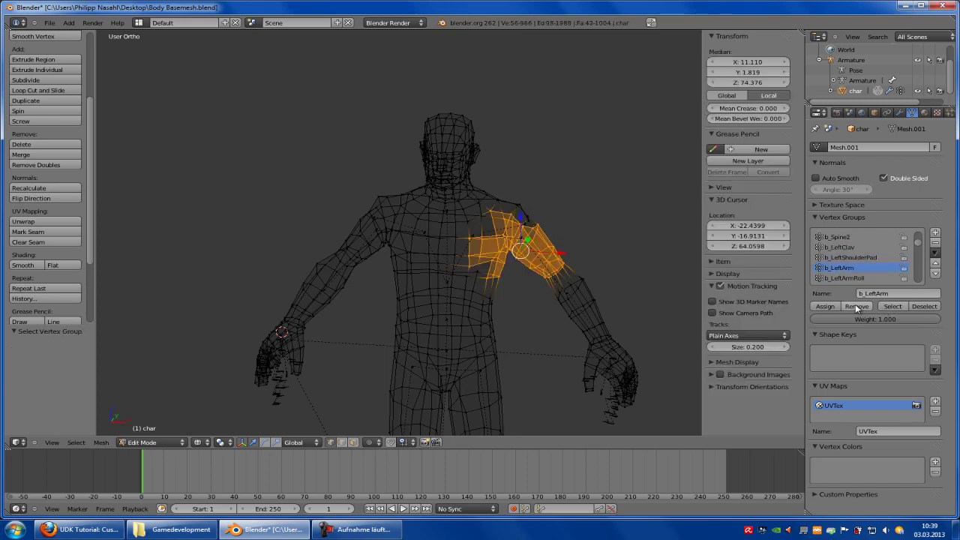
key(a)
scroll(608, 262, down, 1)
scroll(608, 262, down, 2)
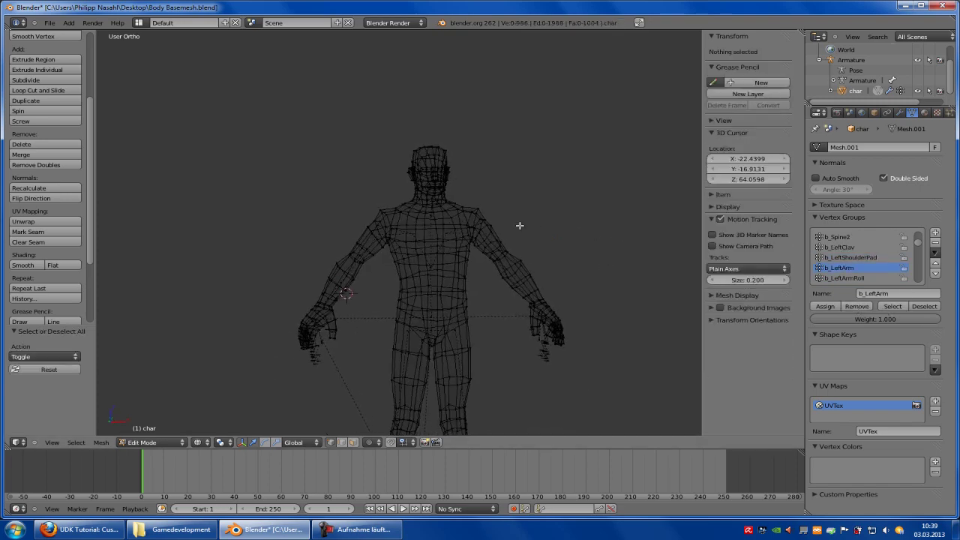
Box-select the left arm from below the shoulder to the wrist, assign it to b_LeftArm with weight 1.000, and deselect everything.
key(b)
drag(527, 218, 479, 280)
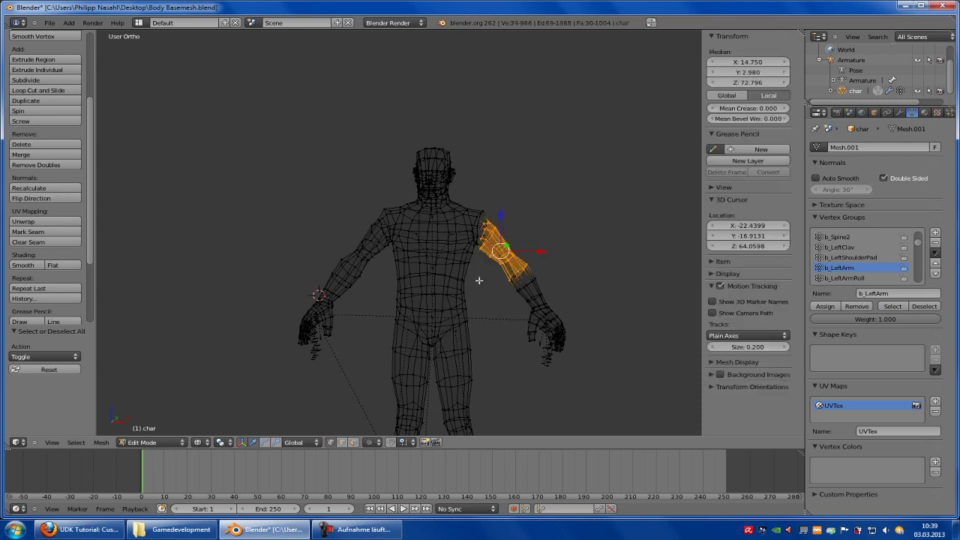
key(b)
drag(545, 264, 523, 308)
key(b)
scroll(526, 306, up, 1)
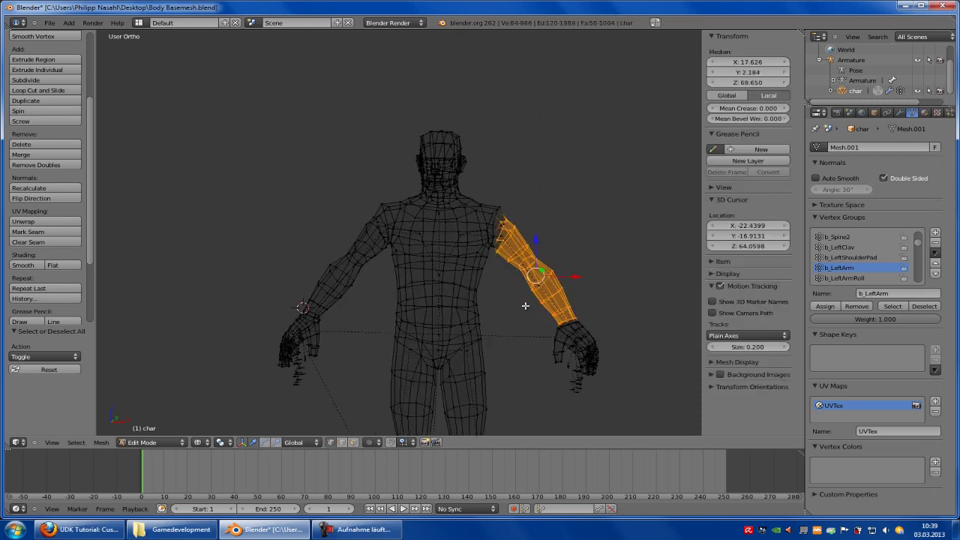
middle_drag(527, 305, 514, 305)
click(824, 307)
key(a)
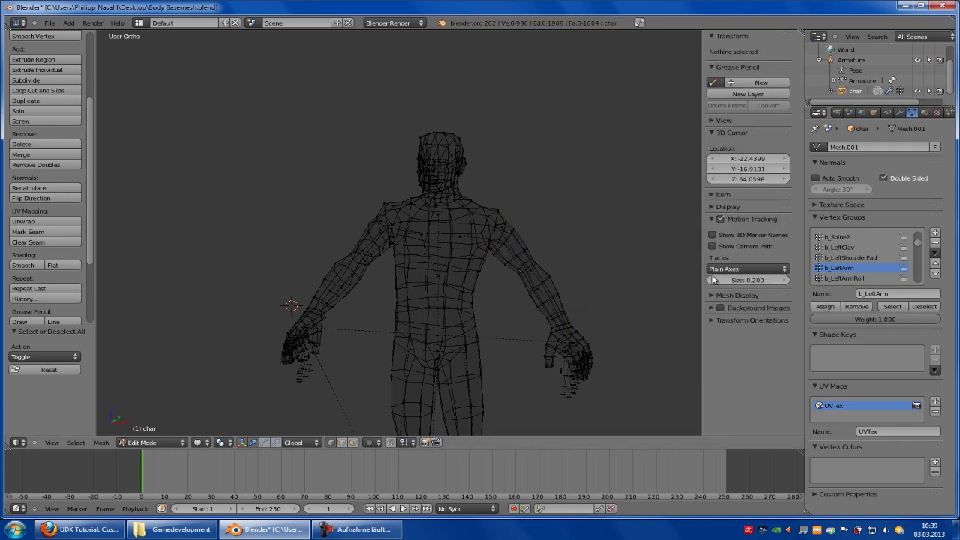
Select the vertices of b_LeftArmRoll and b_LeftForeArm to examine their coverage, and clear the selection.
click(850, 278)
click(893, 306)
scroll(861, 278, down, 1)
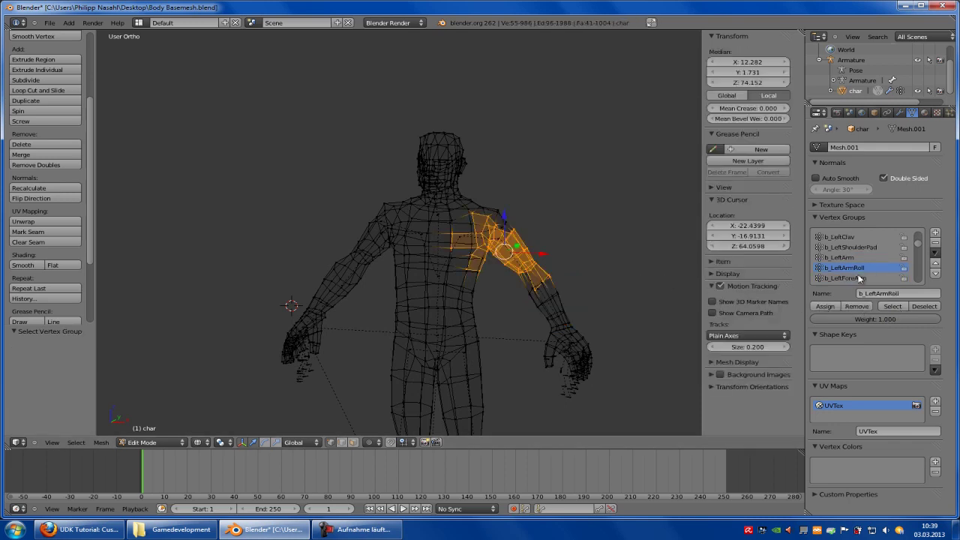
click(890, 306)
key(a)
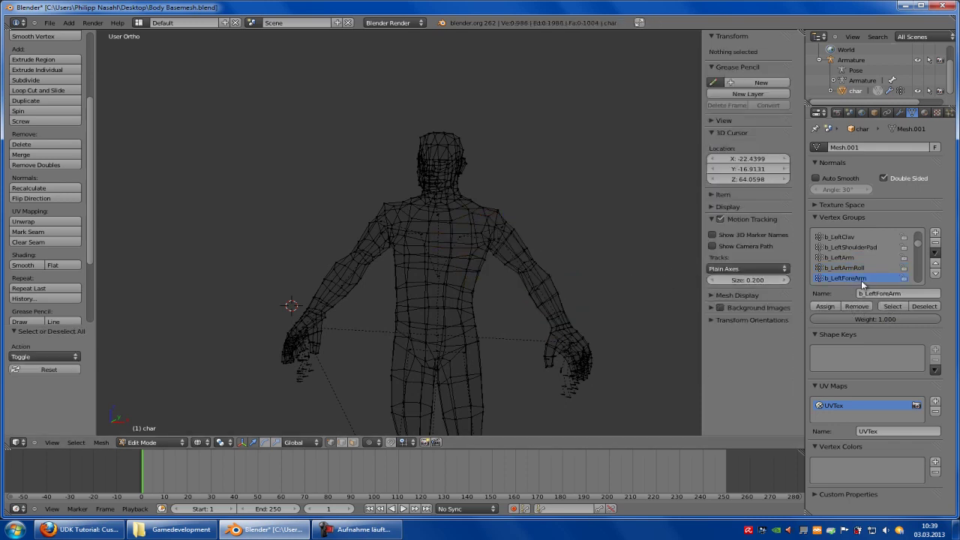
Box-select the left forearm vertices from elbow to wrist, assign them to b_LeftForeArm with weight 1.000, and deselect everything.
middle_drag(611, 291, 553, 272)
key(b)
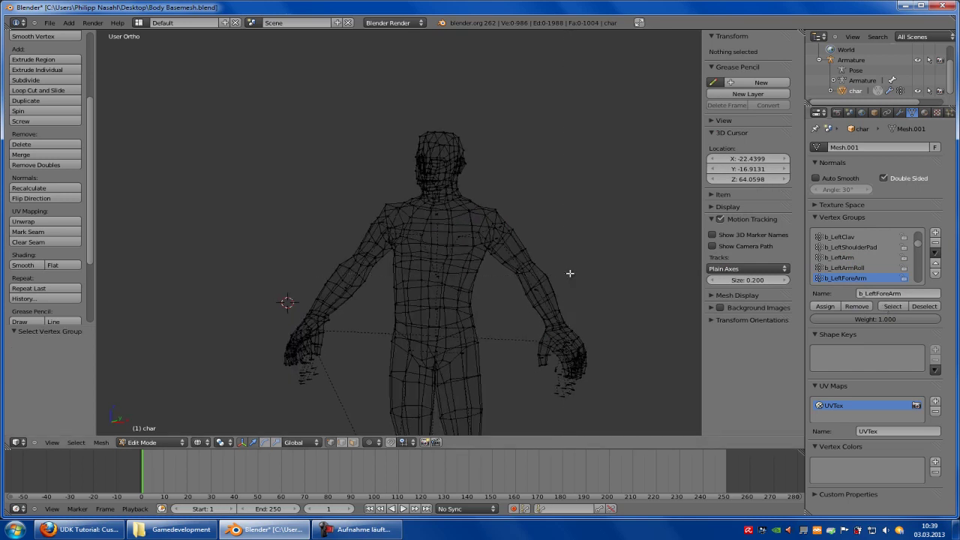
drag(570, 274, 520, 323)
middle_drag(521, 323, 554, 319)
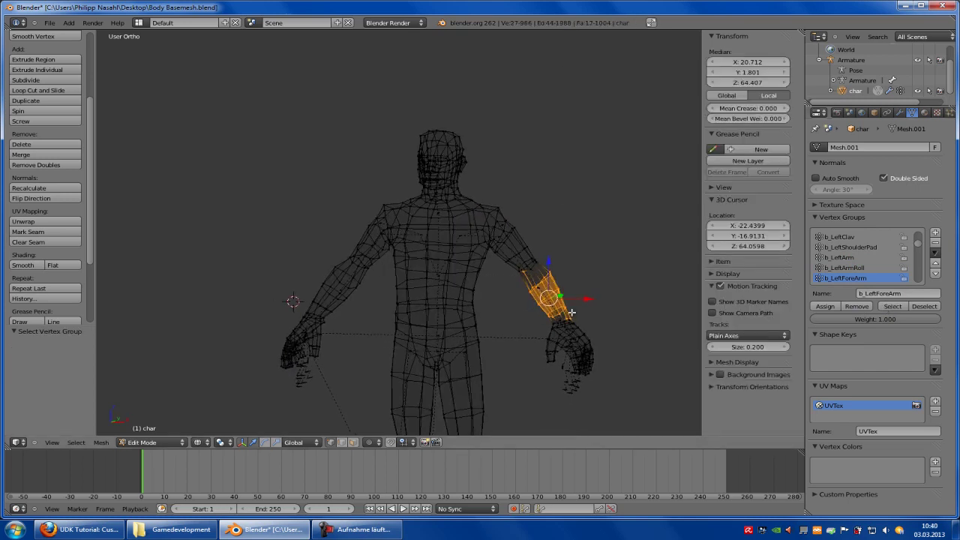
key(b)
drag(570, 310, 549, 324)
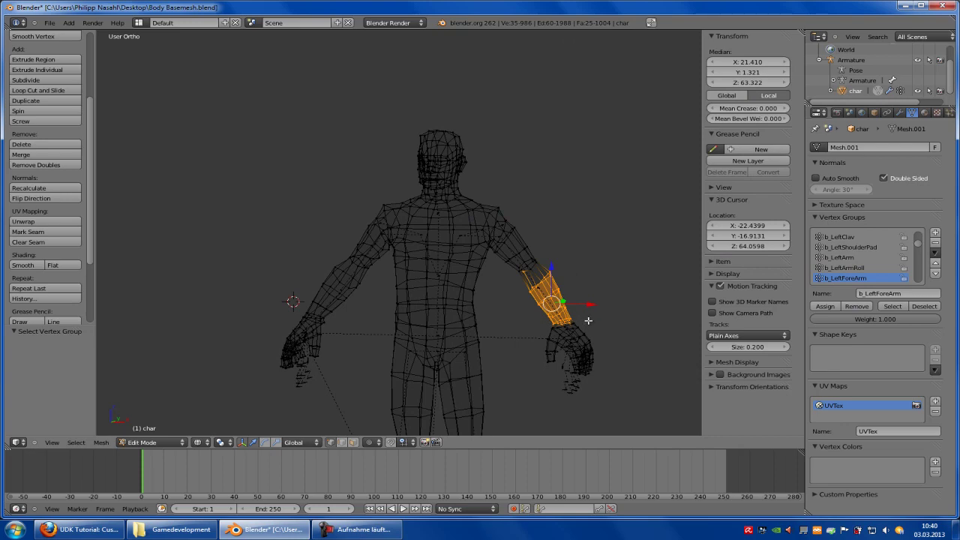
middle_drag(588, 320, 531, 277)
key(b)
middle_drag(534, 279, 556, 281)
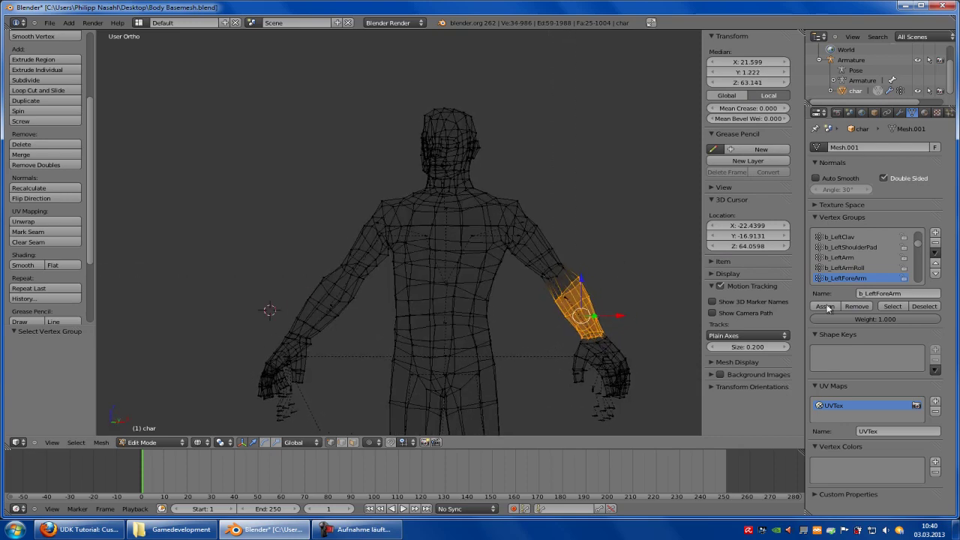
click(825, 307)
key(a)
Select the vertices of b_LeftHand and add the rest of the left hand, including the thumb, to the selection.
scroll(876, 264, down, 1)
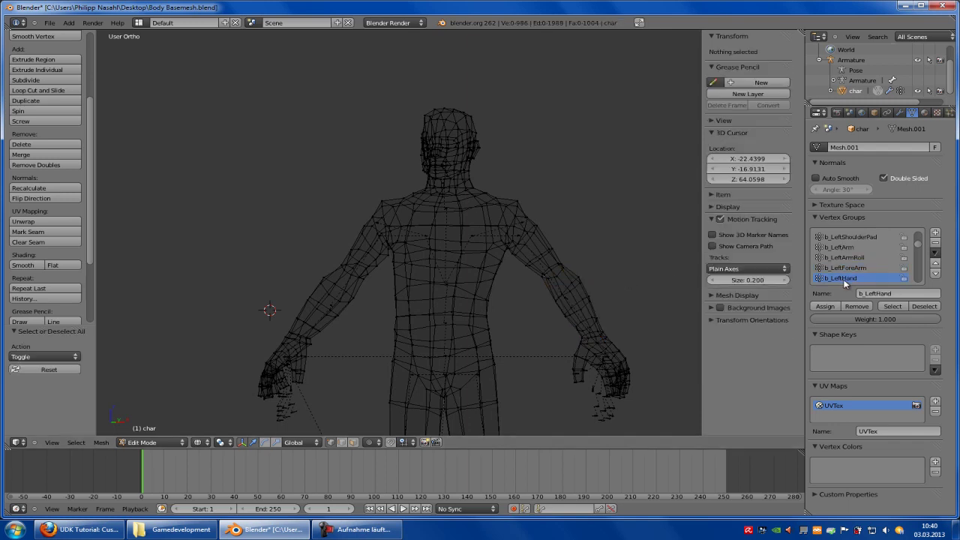
click(893, 306)
middle_drag(637, 347, 612, 328)
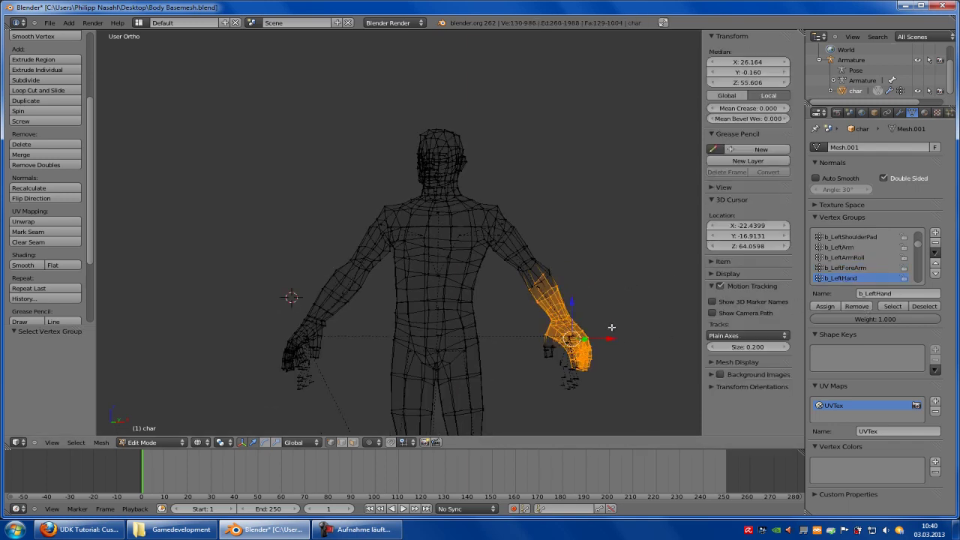
key(b)
drag(624, 330, 524, 388)
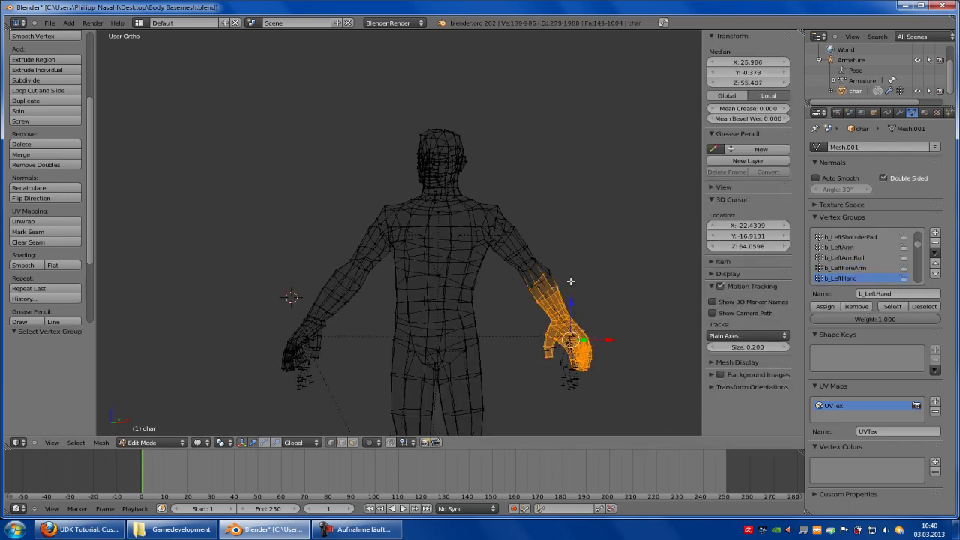
Remove the forearm vertices from the selection, assign the left hand to b_LeftHand with weight 1.000, and deselect everything.
key(b)
drag(573, 269, 510, 319)
key(b)
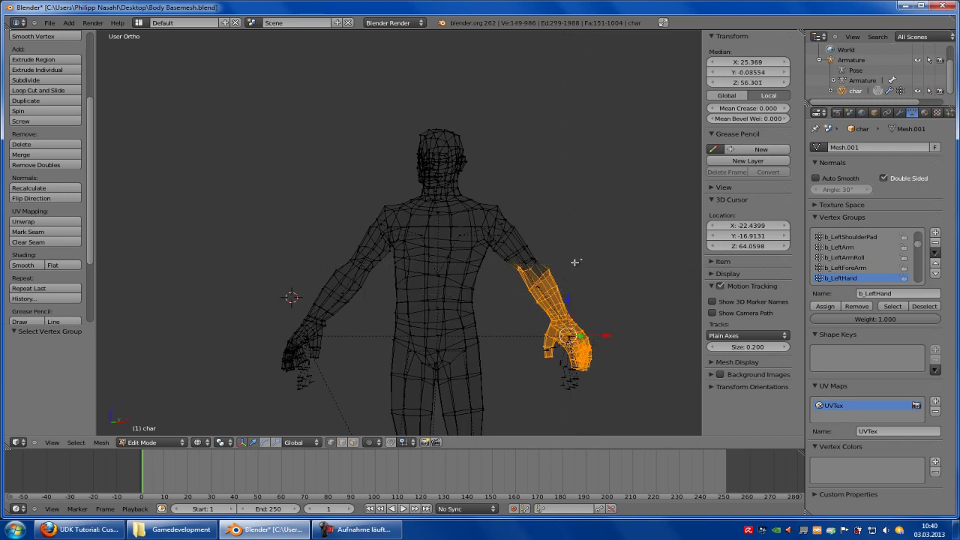
middle_drag(582, 259, 512, 323)
scroll(576, 313, up, 1)
key(b)
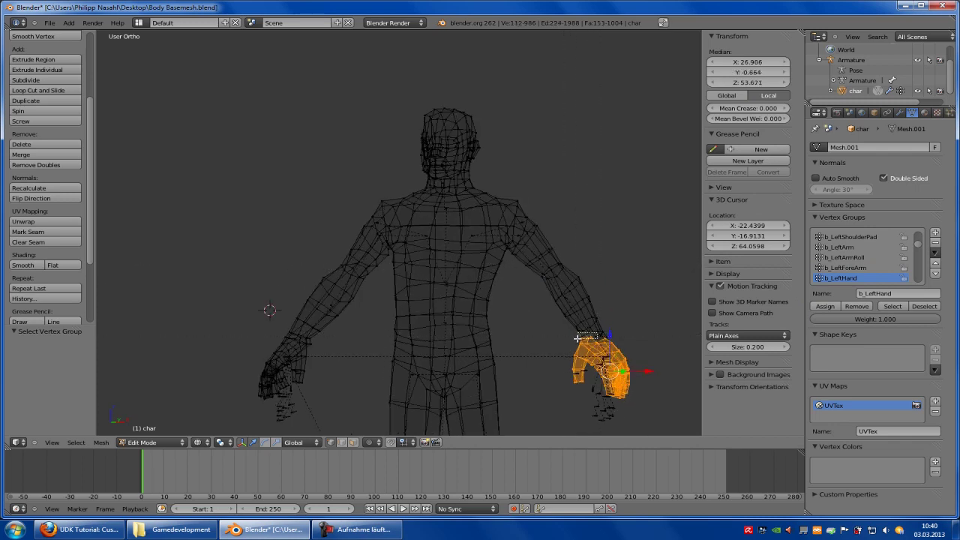
middle_drag(592, 333, 576, 340)
click(825, 306)
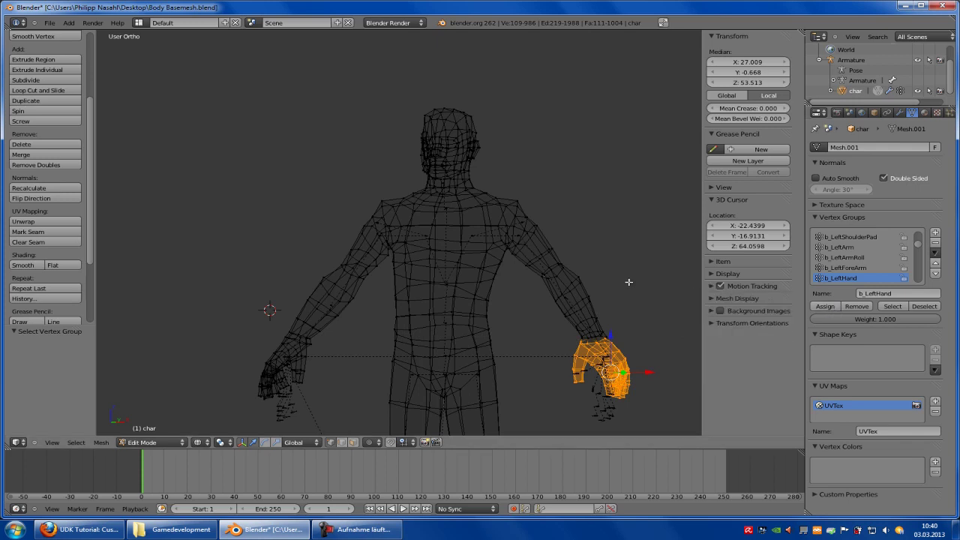
scroll(630, 286, down, 1)
key(a)
Select the vertices of b_LeftThumb1, b_LeftThumb2 and b_LeftThumb3 to examine their coverage.
scroll(839, 257, down, 3)
click(853, 259)
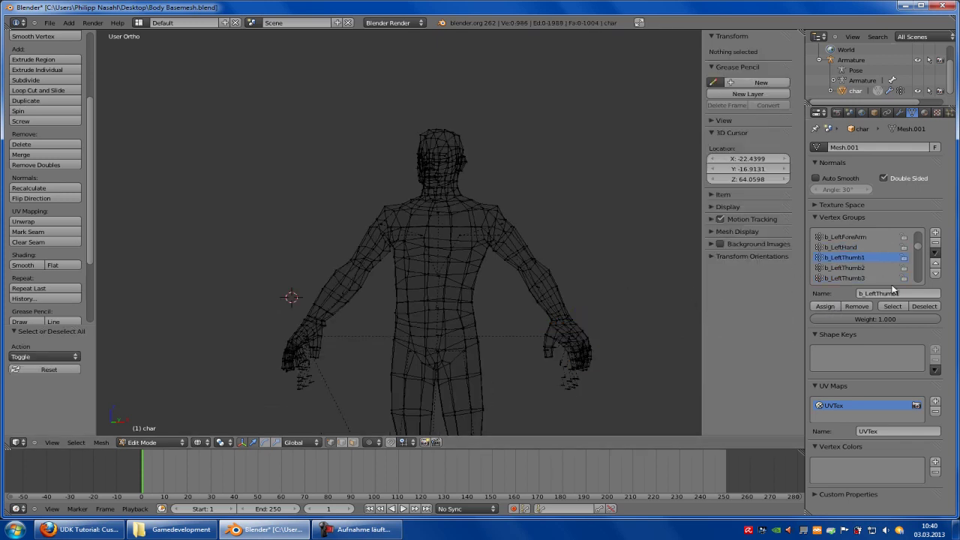
click(890, 306)
click(861, 268)
click(893, 306)
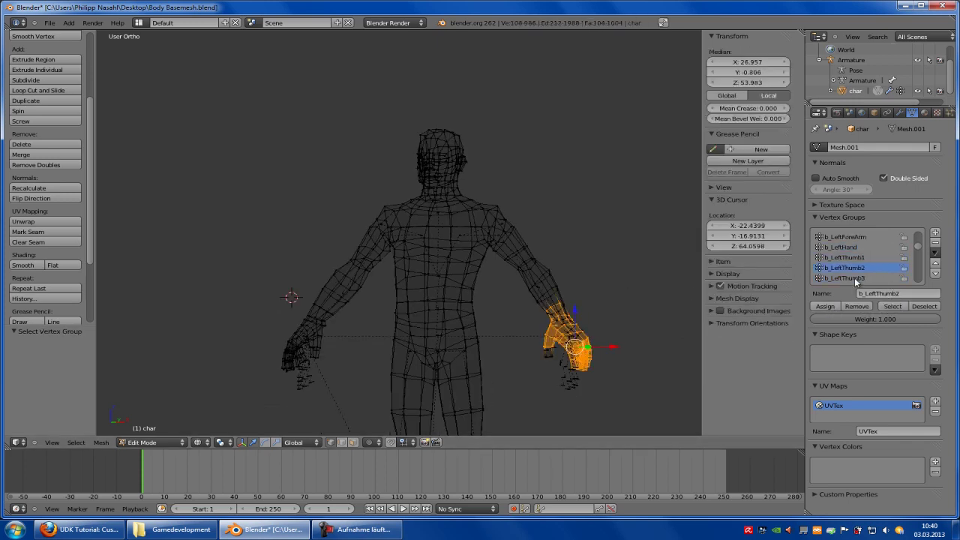
click(893, 306)
scroll(852, 270, down, 2)
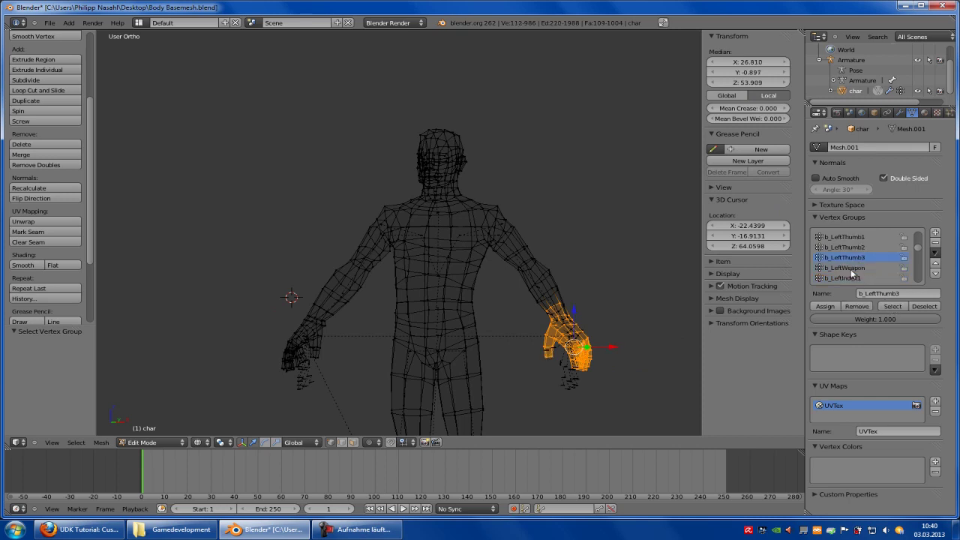
Go through the left index, middle, ring and pinky finger groups, selecting their vertices to examine the coverage.
click(856, 278)
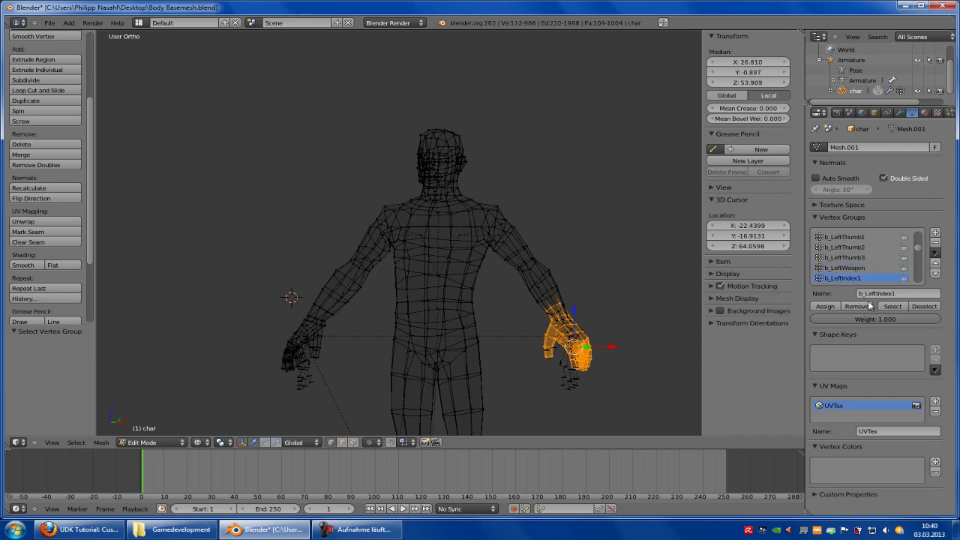
click(855, 279)
click(892, 308)
scroll(868, 268, down, 1)
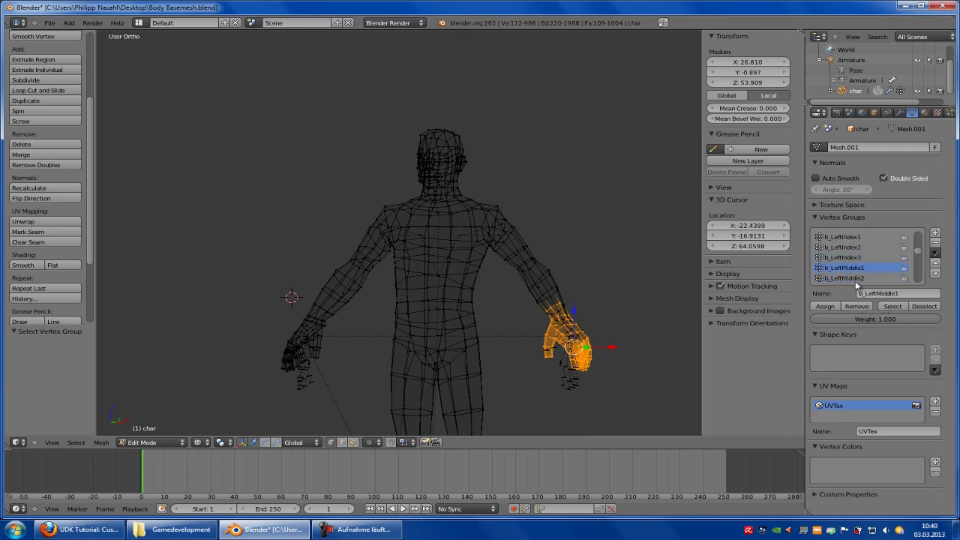
scroll(870, 259, down, 1)
click(863, 268)
click(858, 278)
scroll(857, 260, down, 2)
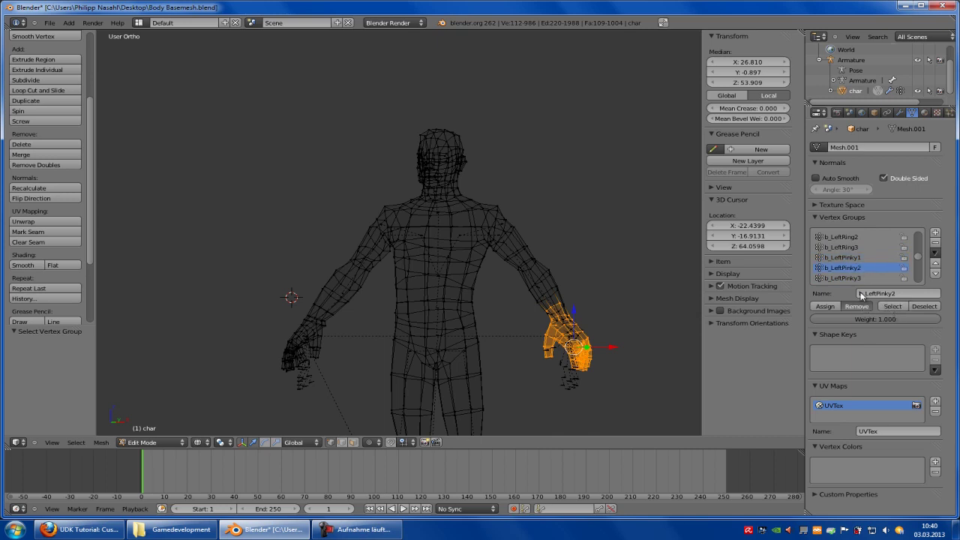
click(856, 278)
click(892, 310)
Select the vertices of b_RightClav and b_RightShoulderPad to examine their coverage.
scroll(858, 274, down, 2)
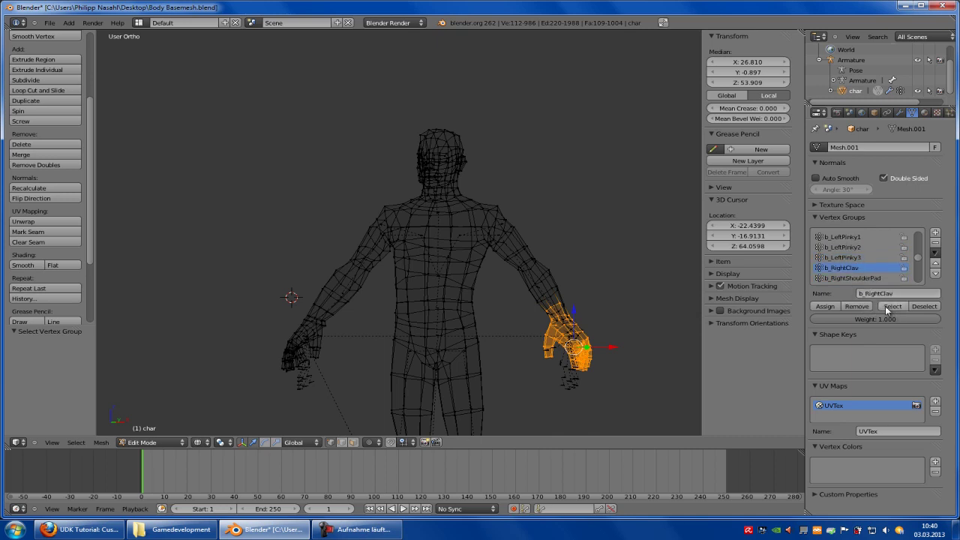
click(887, 309)
click(853, 279)
click(890, 308)
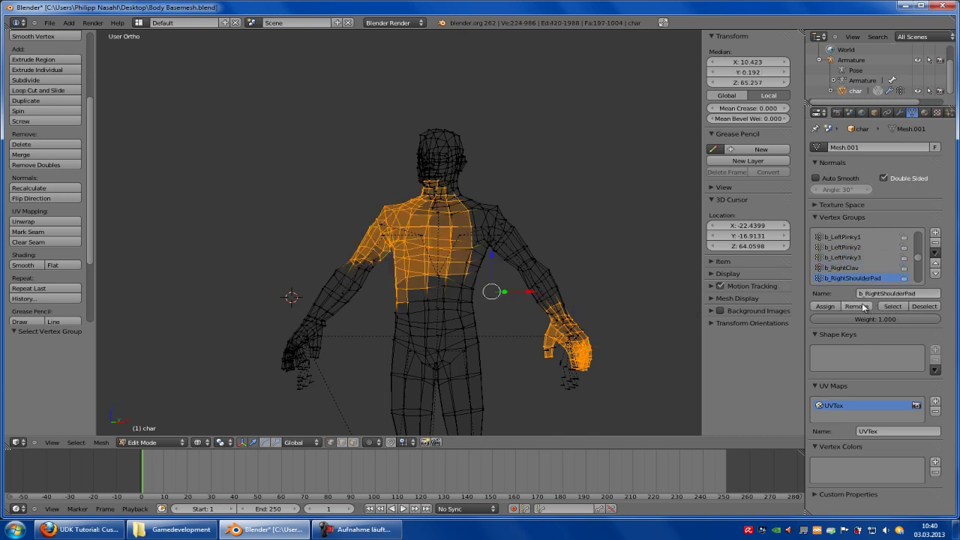
Clear the selection, box-select the right shoulder vertices, assign them to b_RightShoulderPad with weight 1.000, and deselect everything.
key(a)
key(a)
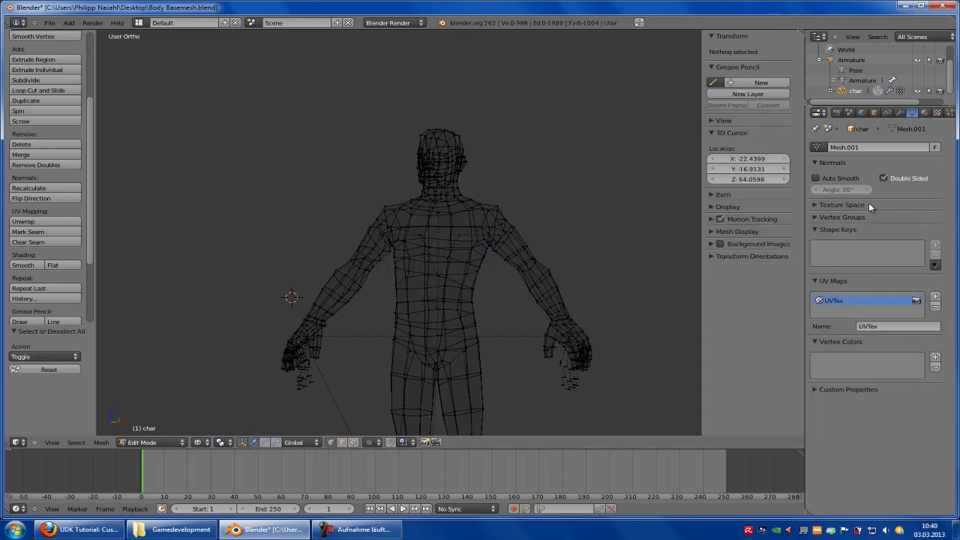
click(822, 217)
middle_drag(474, 242, 381, 223)
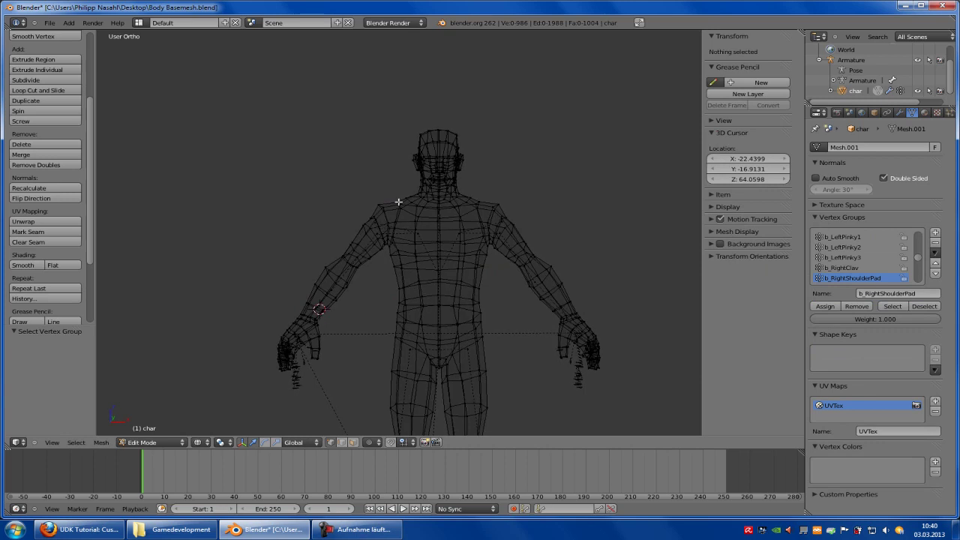
key(b)
drag(400, 200, 381, 250)
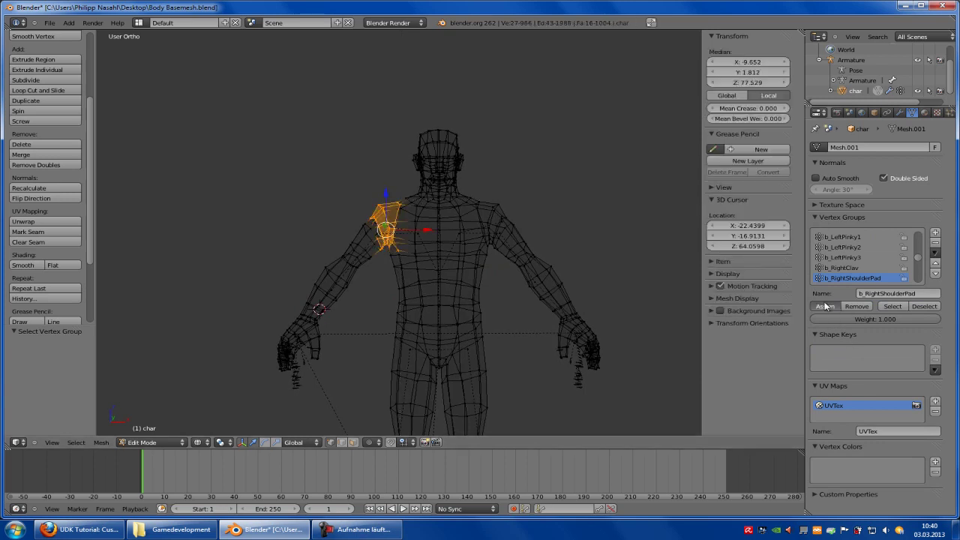
key(a)
Select the vertices of b_RightArm and b_RightArmRoll to examine their coverage.
scroll(870, 259, down, 2)
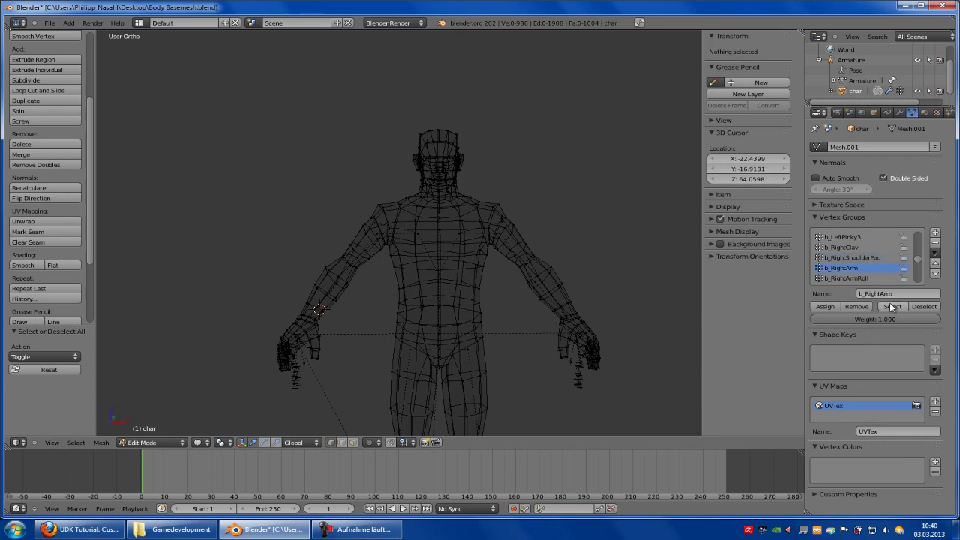
click(892, 306)
click(890, 306)
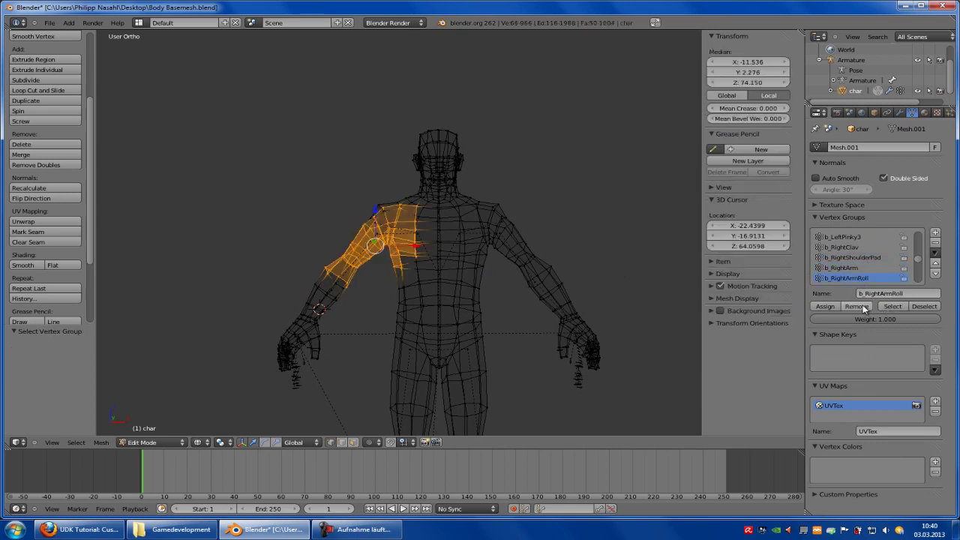
click(849, 270)
click(611, 236)
key(a)
click(604, 218)
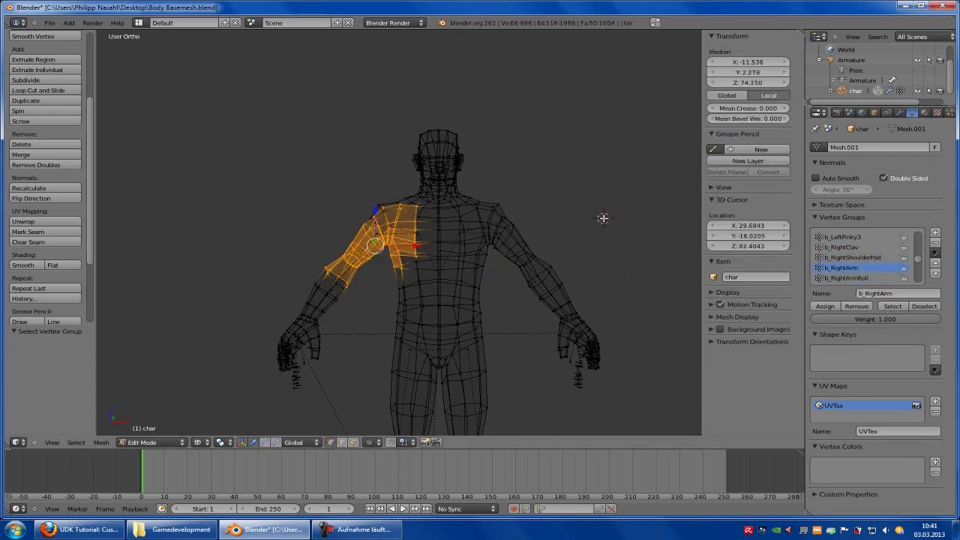
key(a)
click(888, 305)
Select the right arm from below the shoulder to the wrist, front and back, assign it to b_RightArm with weight 1.000, and deselect.
middle_drag(343, 230, 374, 227)
key(b)
drag(376, 225, 303, 323)
key(b)
shift+right_click(298, 316)
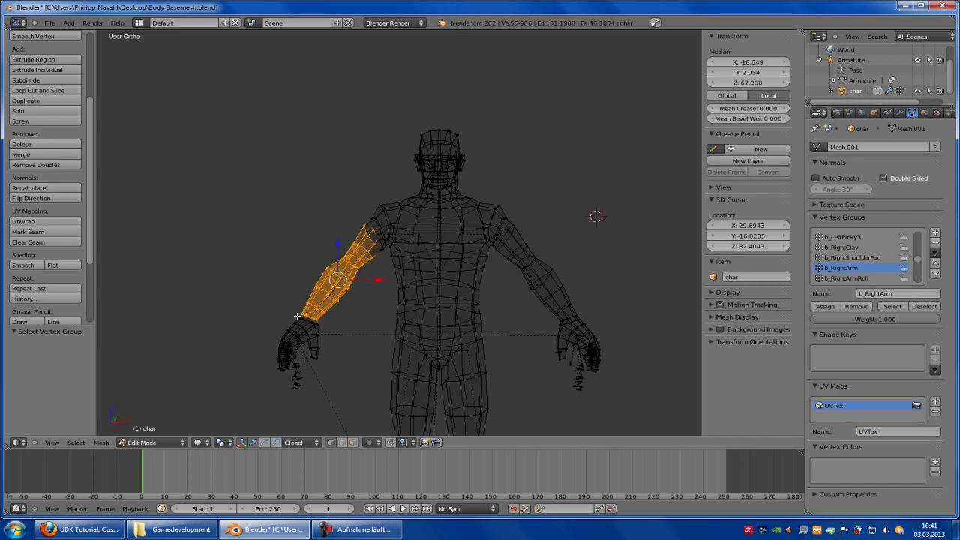
shift+right_click(385, 242)
middle_drag(386, 244, 610, 257)
key(b)
drag(454, 226, 429, 262)
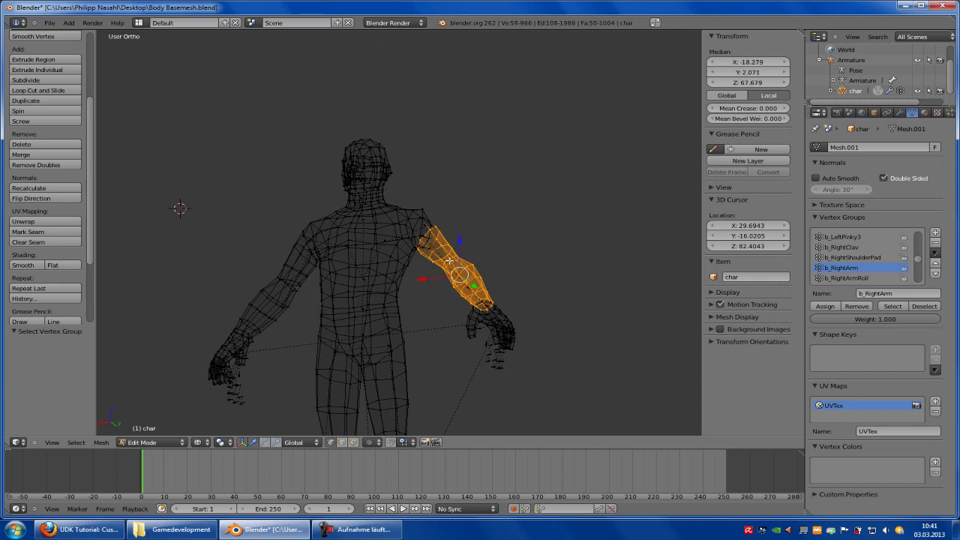
middle_drag(495, 265, 202, 247)
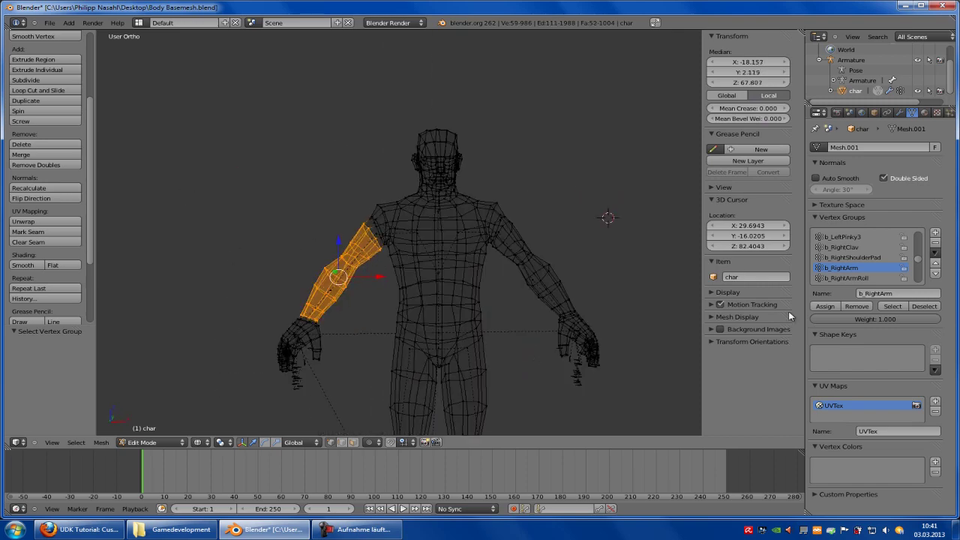
click(824, 310)
key(a)
Check b_RightForeArm, box-select the right forearm from elbow to wrist, assign it to that group with weight 1.000, and deselect.
scroll(870, 263, down, 2)
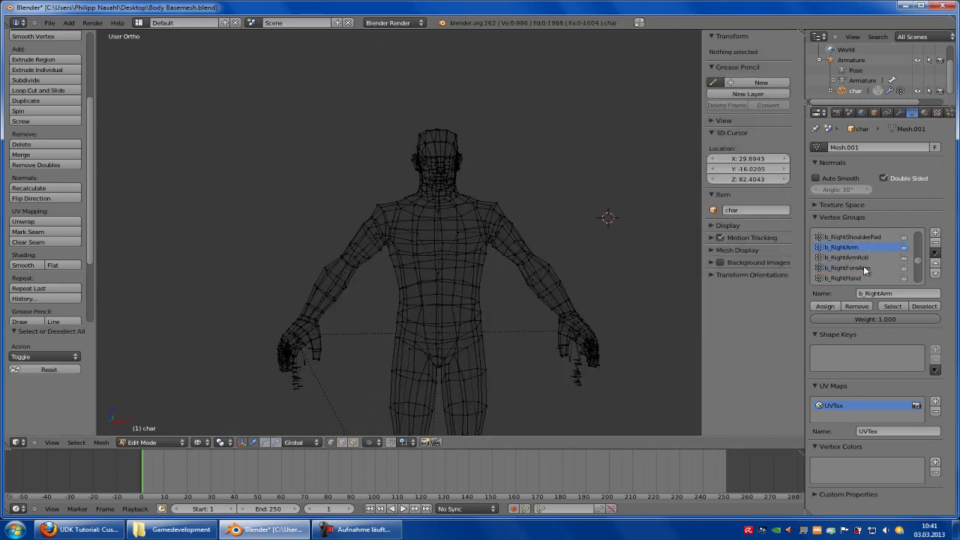
click(886, 304)
key(a)
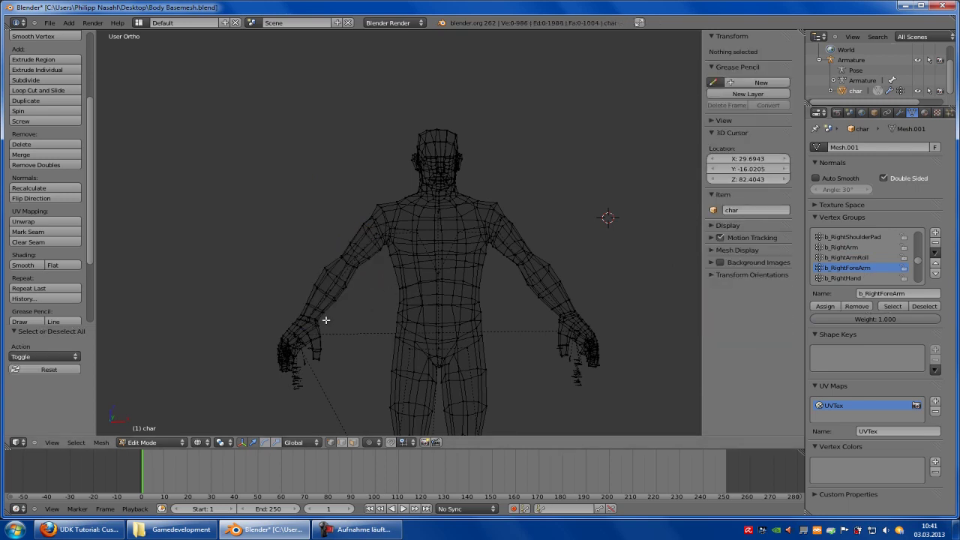
key(b)
drag(345, 268, 305, 326)
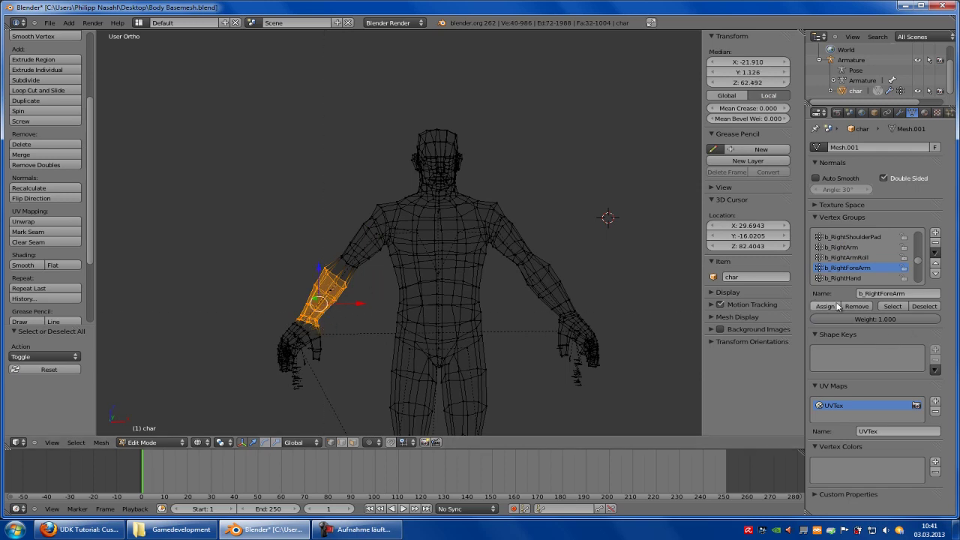
click(825, 306)
key(a)
Select the vertices of b_RightHand and add the remaining right hand and finger vertices to the selection.
click(843, 278)
click(892, 306)
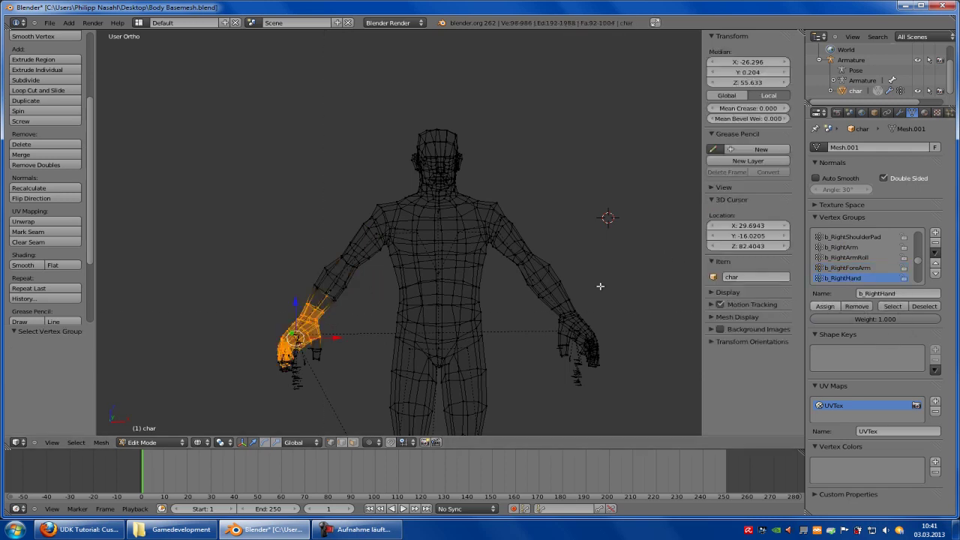
key(b)
drag(359, 335, 250, 380)
scroll(278, 364, up, 1)
Remove the forearm vertices from the selection, assign the right hand to b_RightHand with weight 1.000, and deselect everything.
key(b)
drag(324, 313, 283, 331)
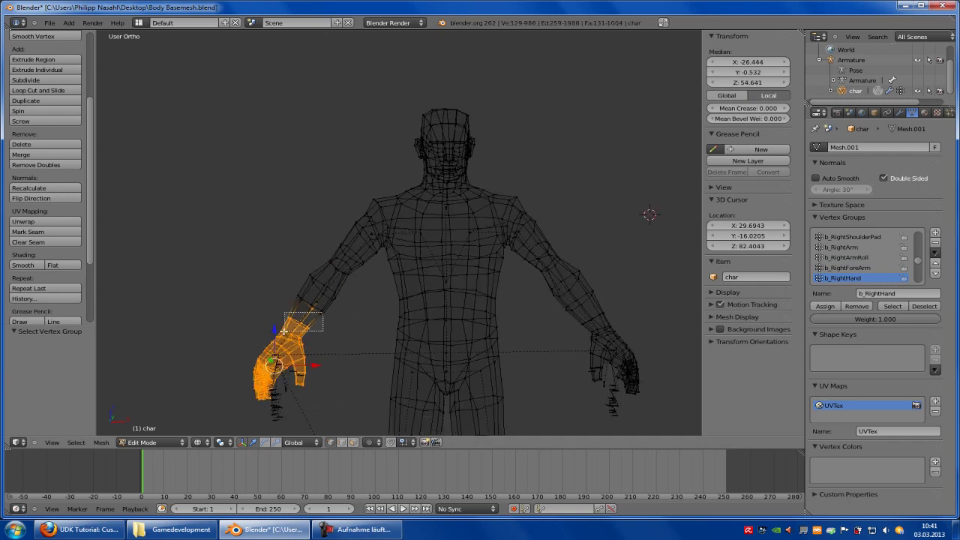
mouse_move(284, 331)
middle_down()
mouse_move(271, 343)
mouse_move(280, 350)
middle_up()
key(b)
key(b)
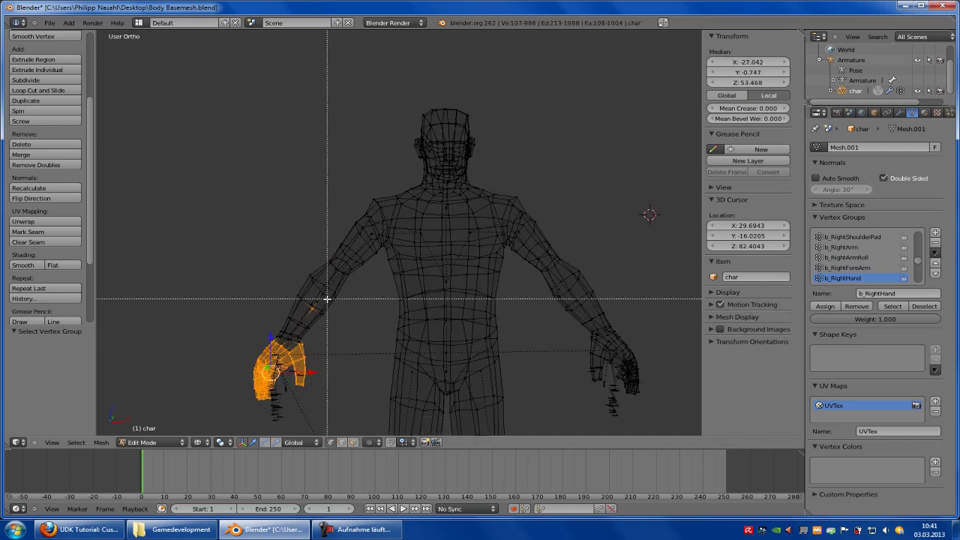
middle_drag(327, 299, 317, 332)
key(a)
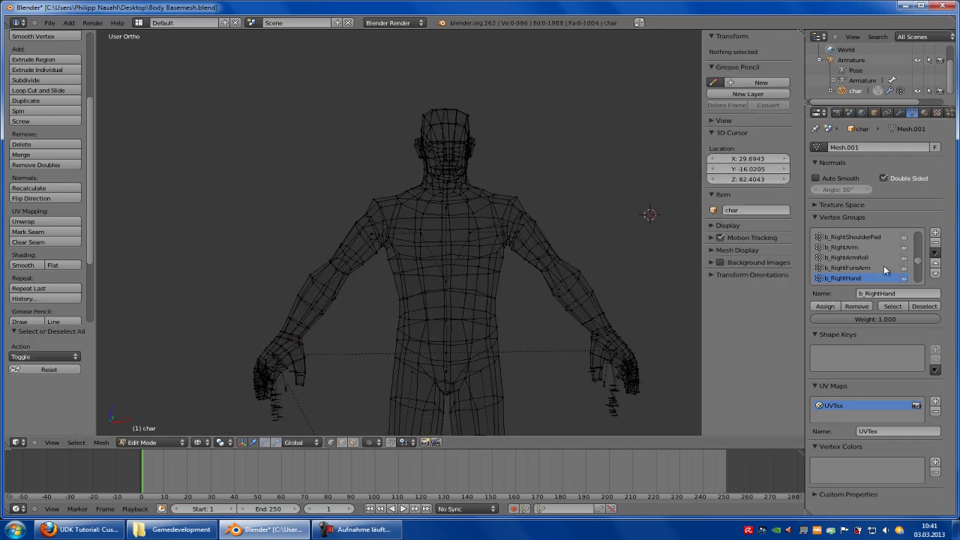
Select the vertices of b_RightThumb1, b_RightThumb2 and b_RightThumb3 to examine their coverage.
click(847, 246)
click(892, 306)
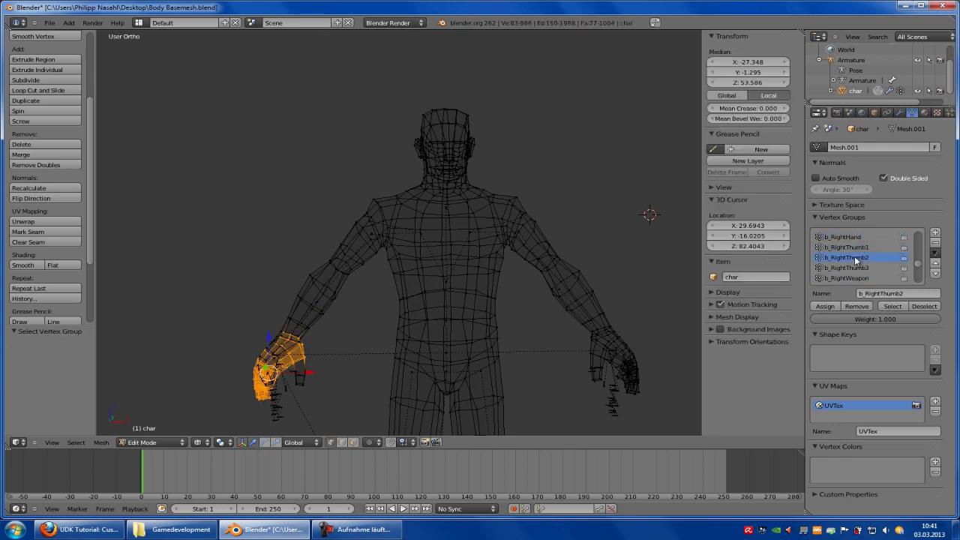
click(892, 307)
click(854, 306)
click(842, 267)
click(889, 306)
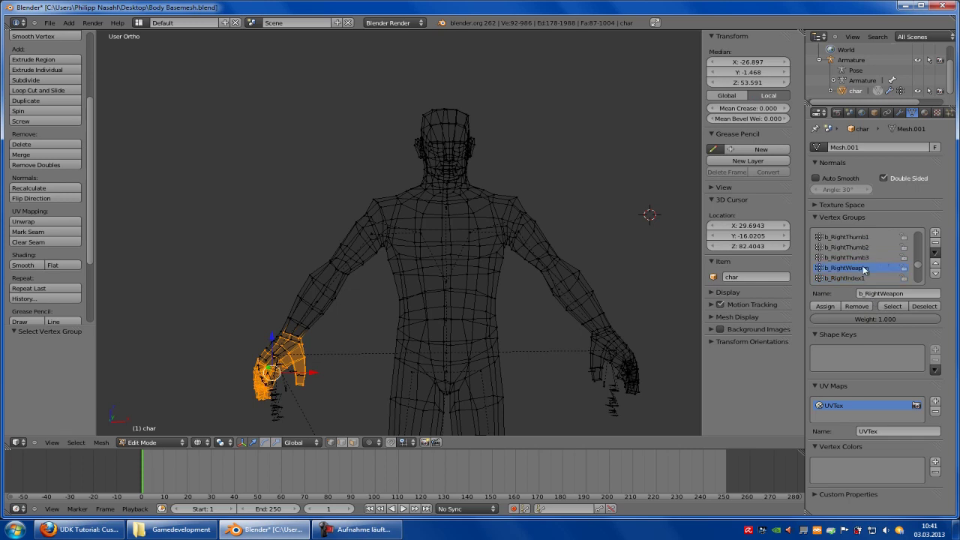
Go through the right index, middle, ring and pinky finger groups, selecting their vertices to examine the coverage.
scroll(861, 276, down, 1)
click(857, 276)
click(892, 306)
click(857, 306)
scroll(854, 262, down, 2)
click(856, 275)
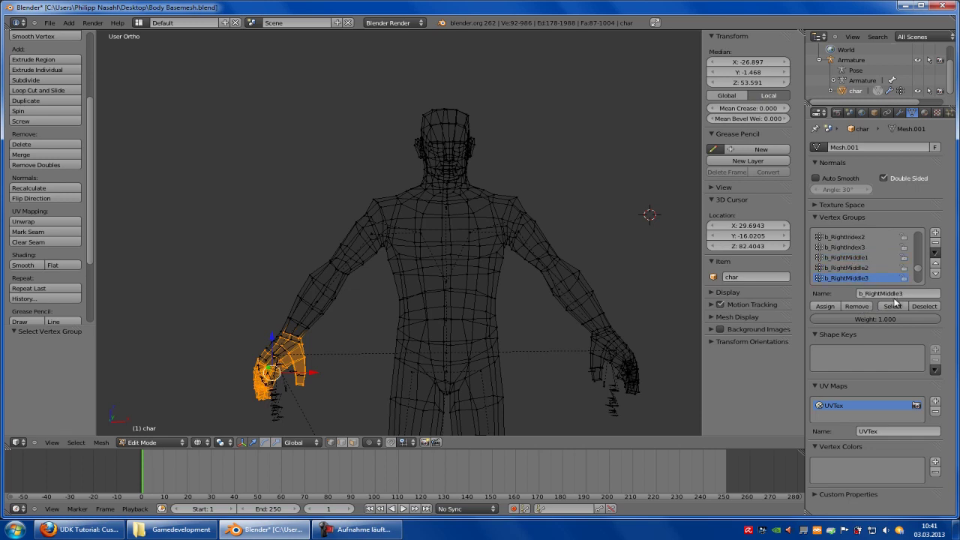
scroll(847, 270, down, 2)
click(844, 268)
click(859, 279)
click(886, 297)
click(892, 306)
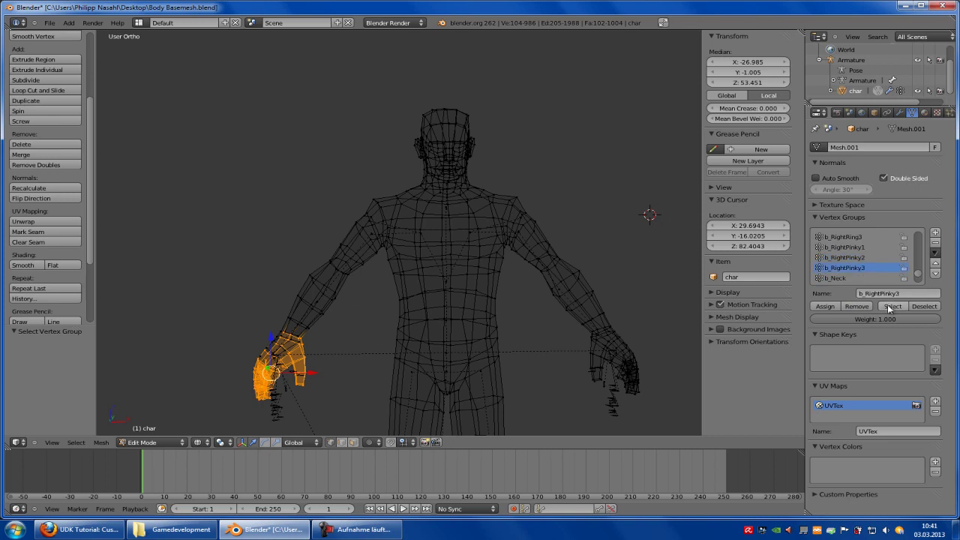
Select the vertices of b_Neck and b_Head to examine their coverage, and clear the selection.
click(893, 306)
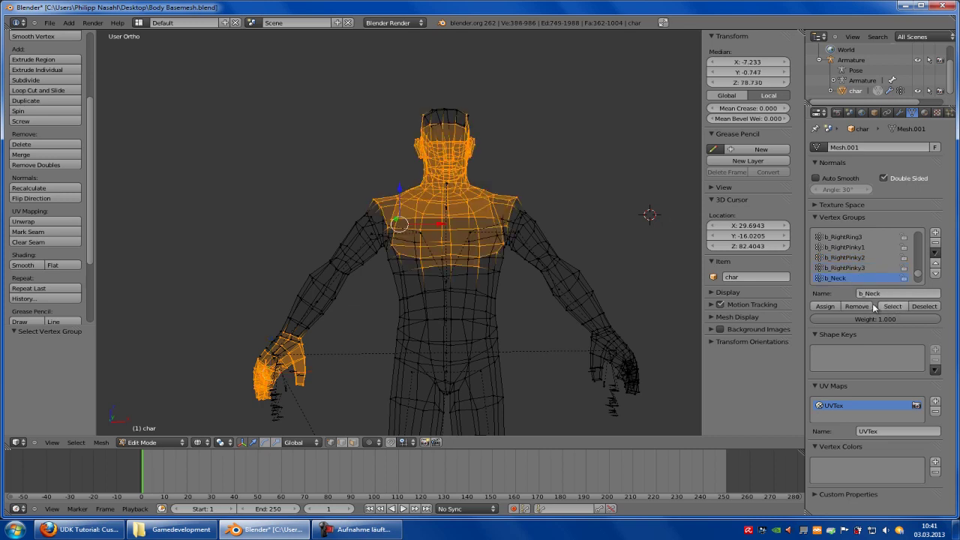
scroll(860, 271, down, 1)
click(894, 307)
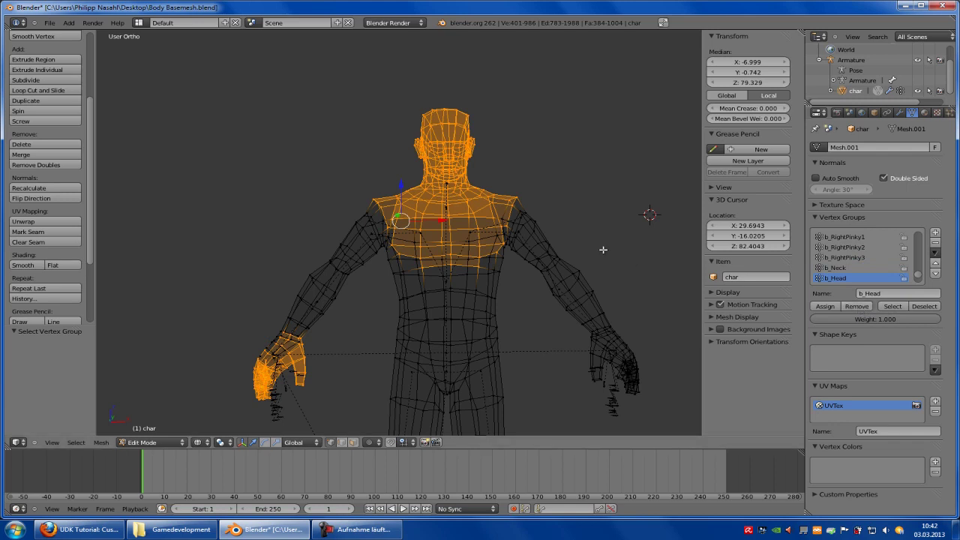
key(a)
middle_drag(604, 198, 615, 202)
click(904, 308)
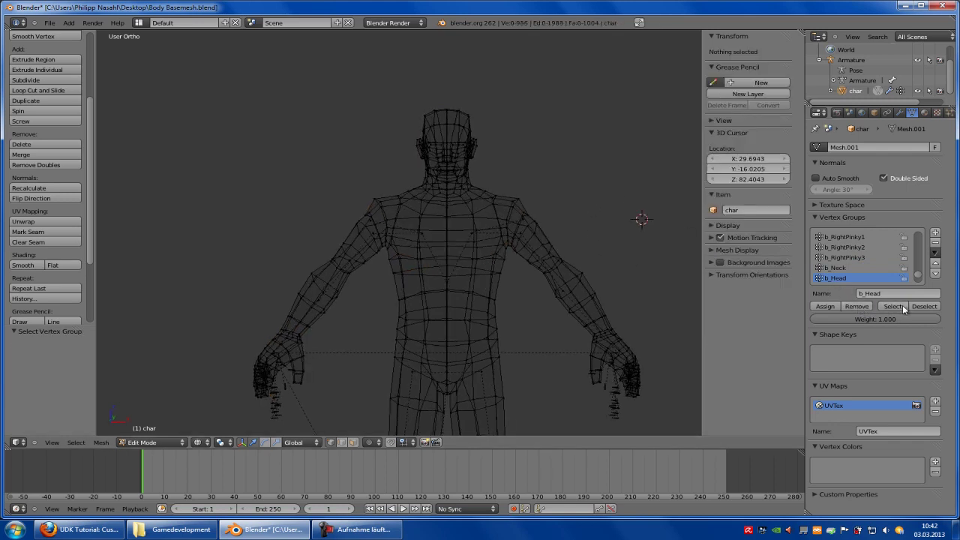
key(b)
drag(495, 97, 393, 201)
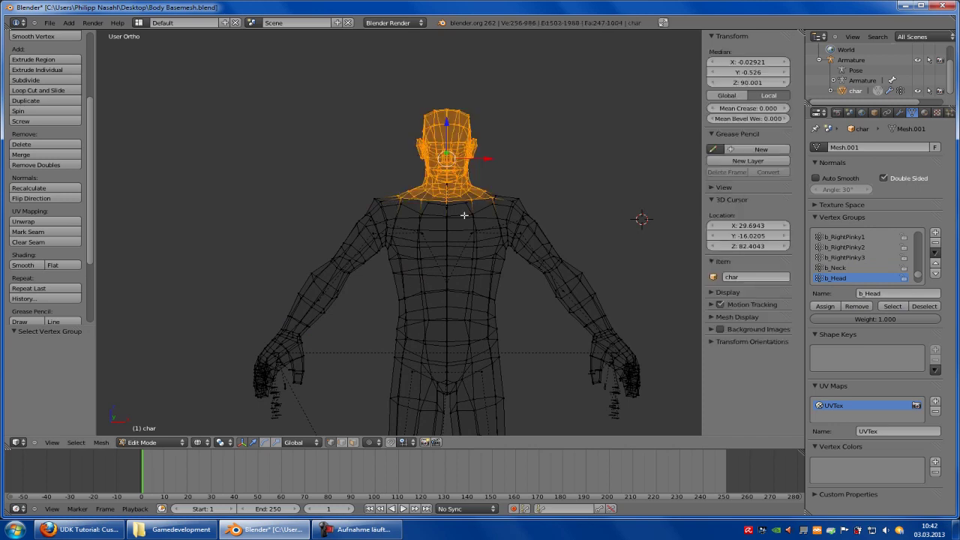
key(a)
Box-select the head and neck down to the neck base including the ears, assign them to b_Head with weight 1.000, and deselect.
key(b)
drag(488, 109, 419, 192)
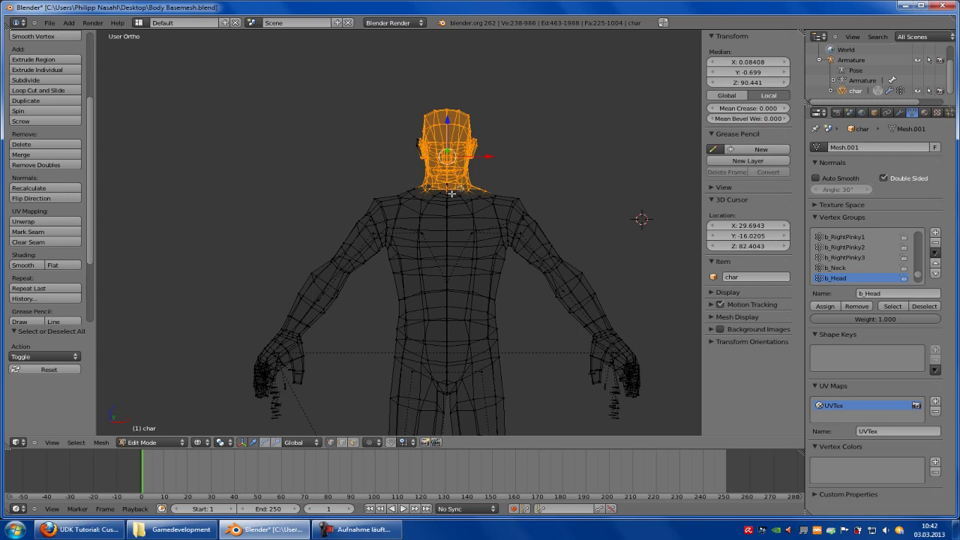
key(b)
drag(510, 118, 403, 164)
click(831, 306)
key(a)
Select the vertices of b_IK_Foot_Root, b_IK_Foot_L and b_IK_Foot_R to examine their coverage.
scroll(891, 274, down, 2)
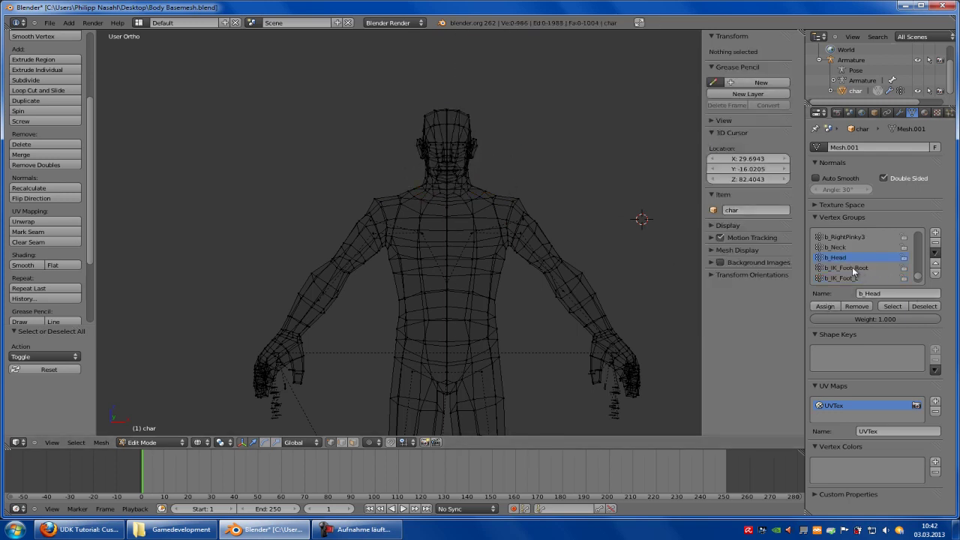
click(855, 268)
click(893, 306)
click(844, 280)
click(892, 308)
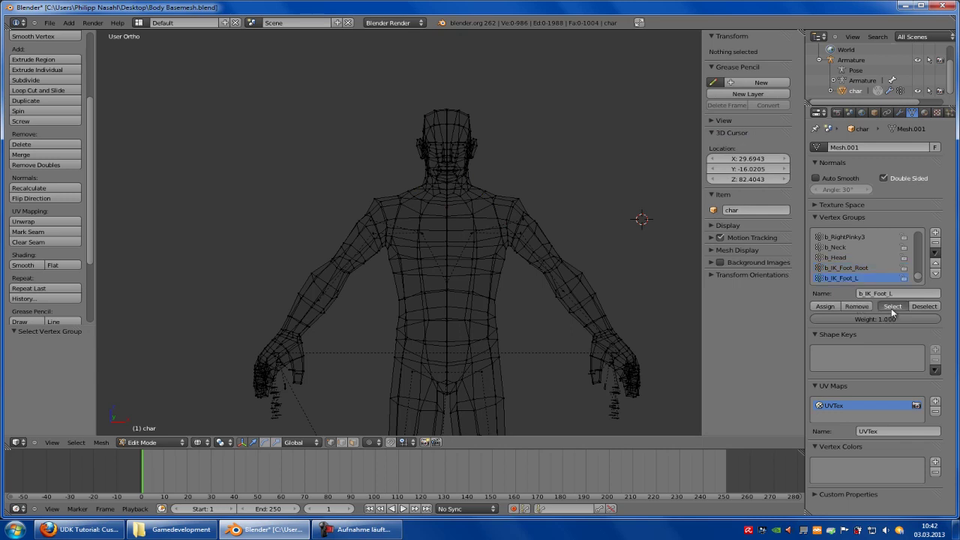
scroll(870, 276, down, 3)
click(891, 306)
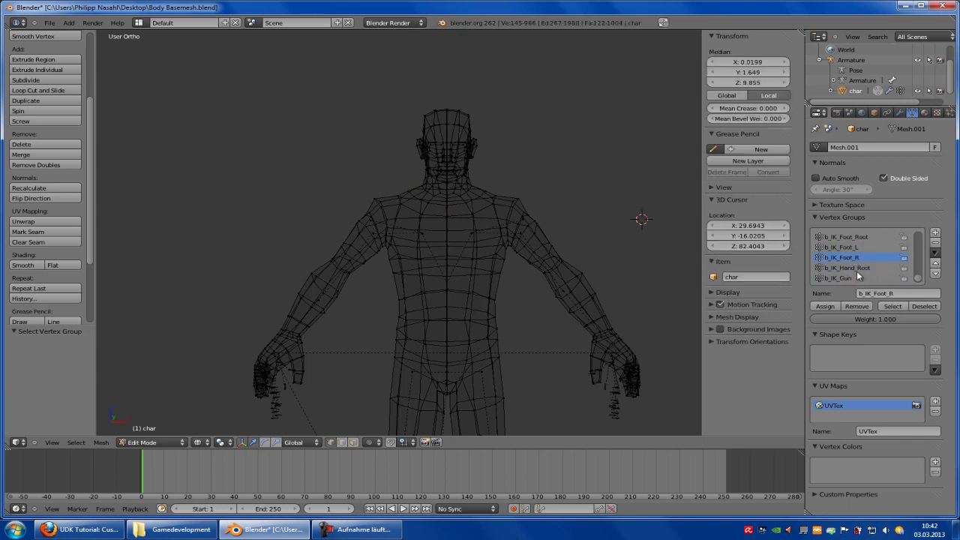